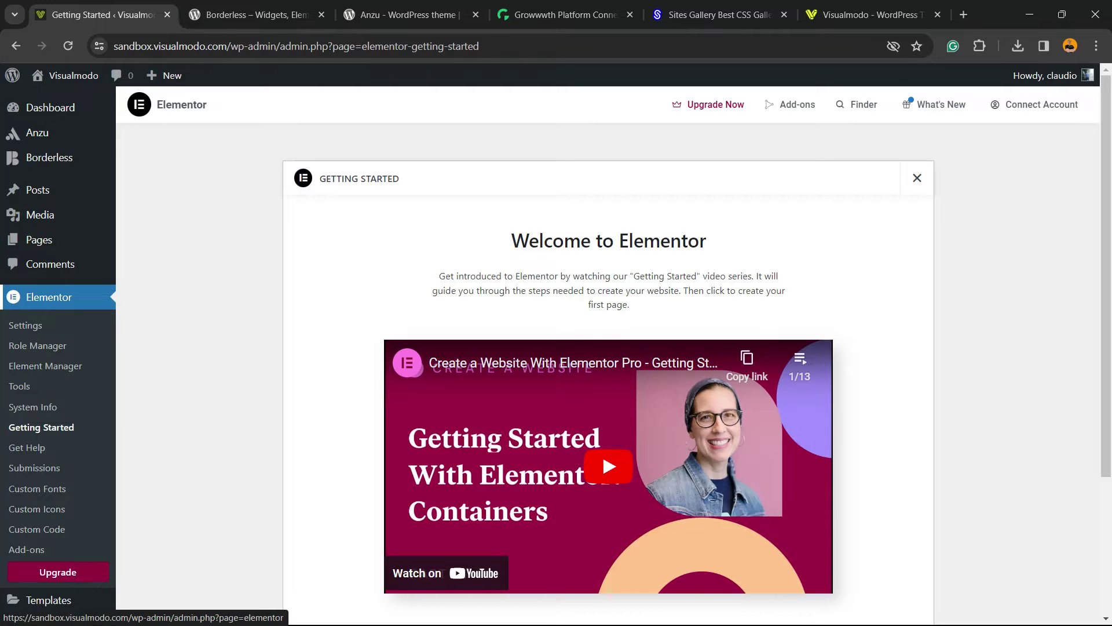
{"action": "scroll", "coordinate": [608, 348], "scroll_direction": "down", "scroll_amount": 2}
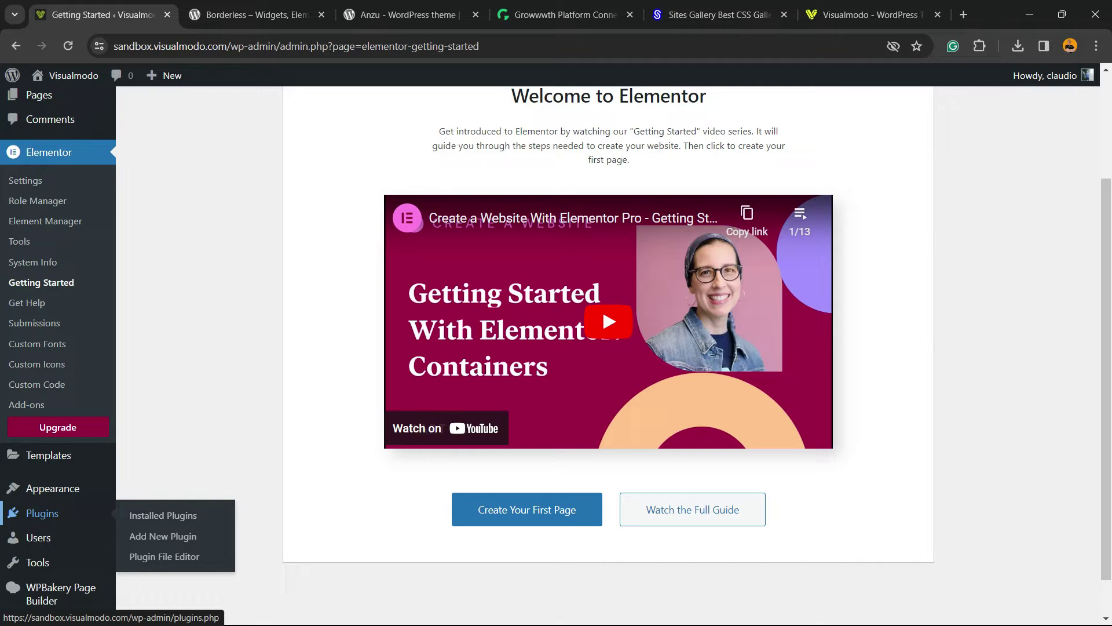
- From Add New Plugins, search 'elementor' and find Elementor Website Builder already active
{"action": "left_click", "coordinate": [148, 537]}
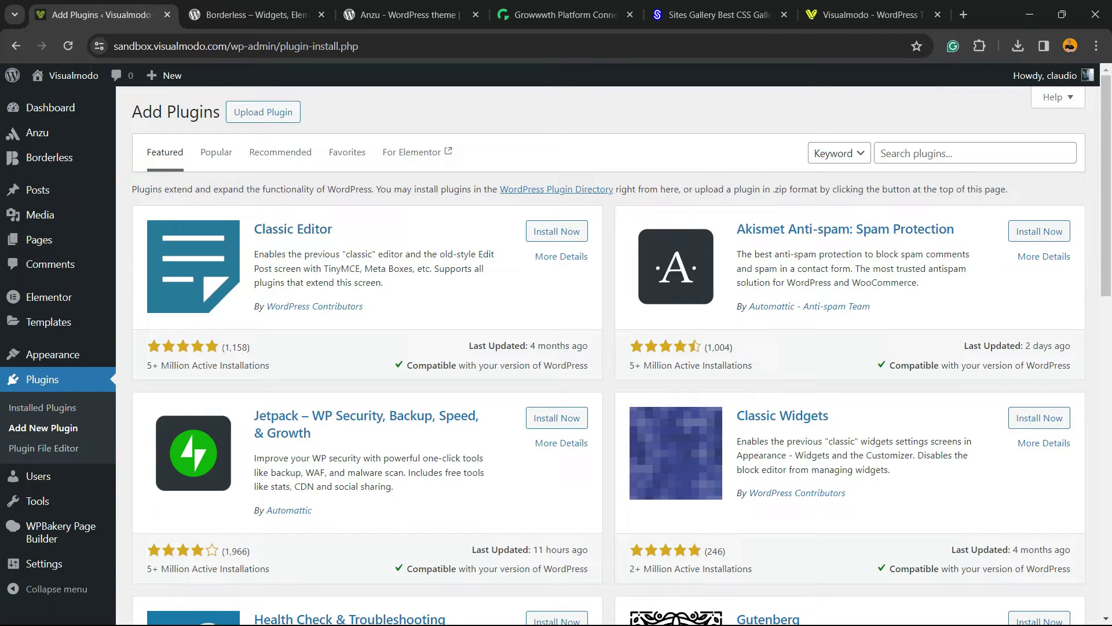
{"action": "left_click", "coordinate": [974, 153]}
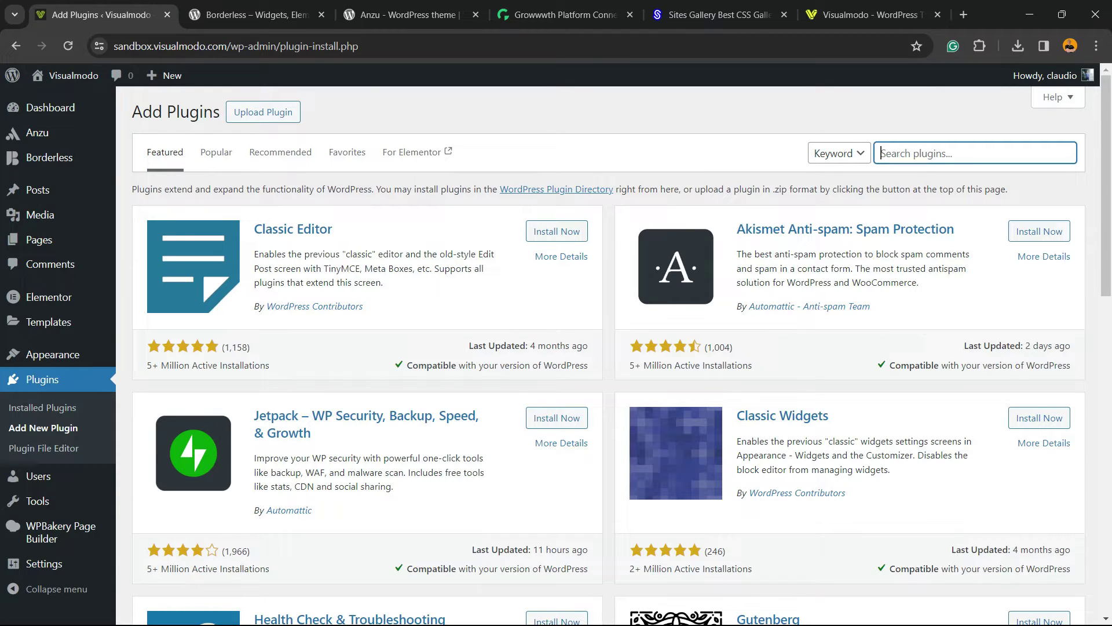
{"action": "type", "text": "eleme"}
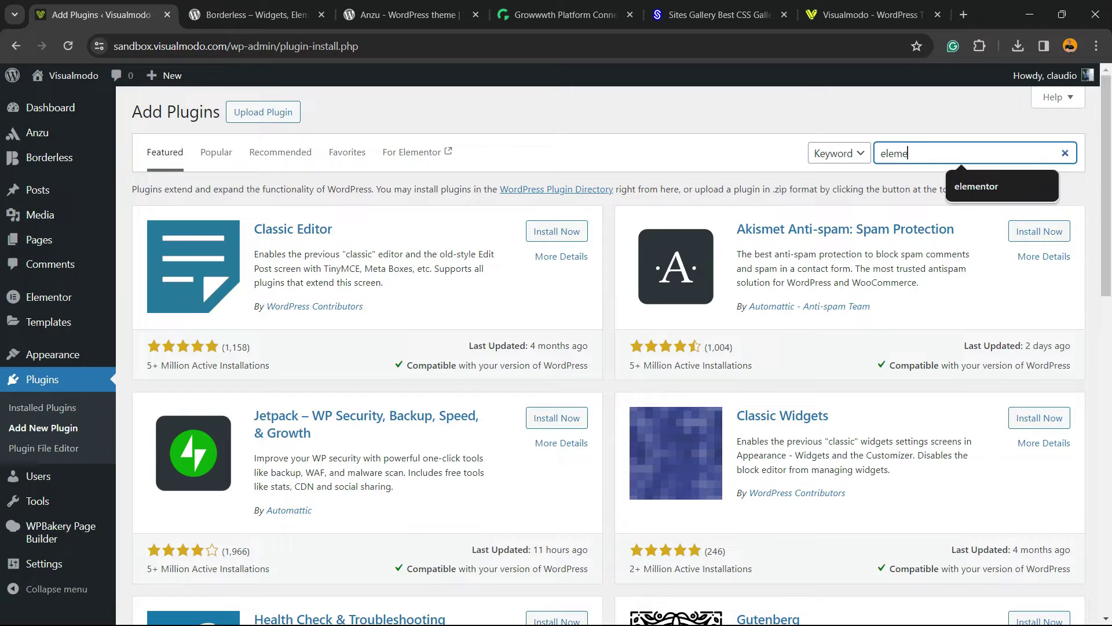
{"action": "type", "text": "ntor"}
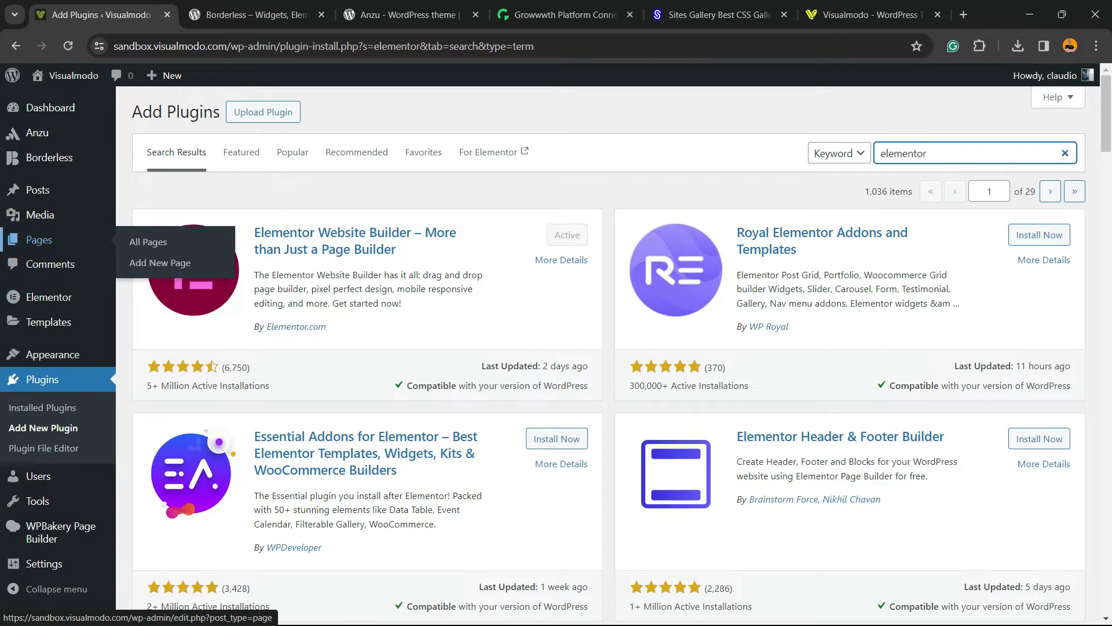
{"action": "key", "text": "ctrl+plus"}
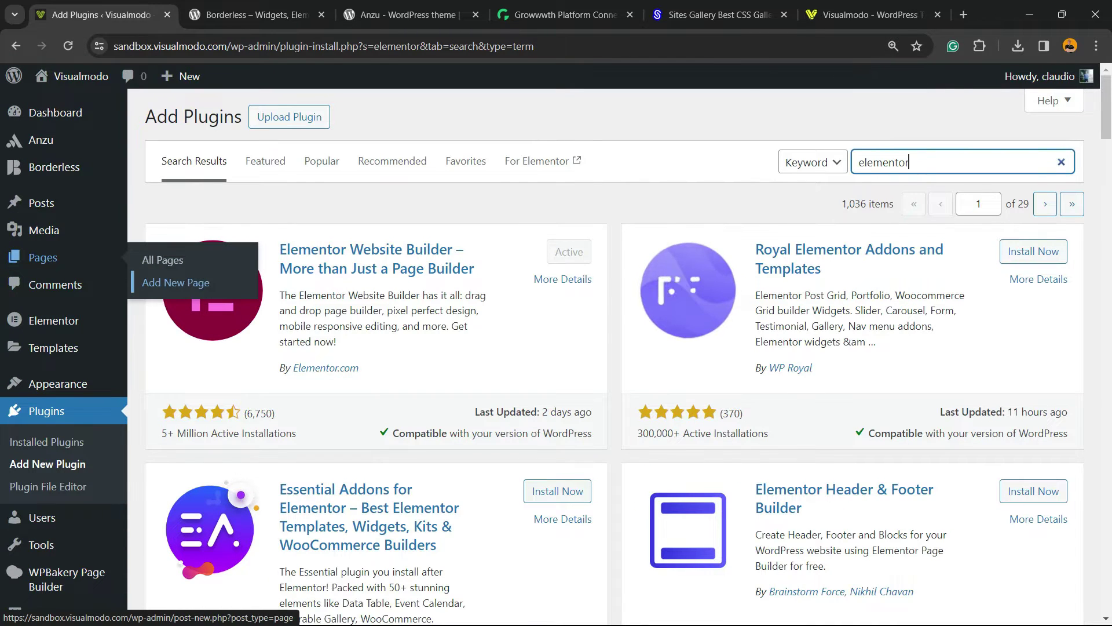
- Add a new page and launch it with Edit with Elementor as Elementor #436
{"action": "left_click", "coordinate": [175, 282]}
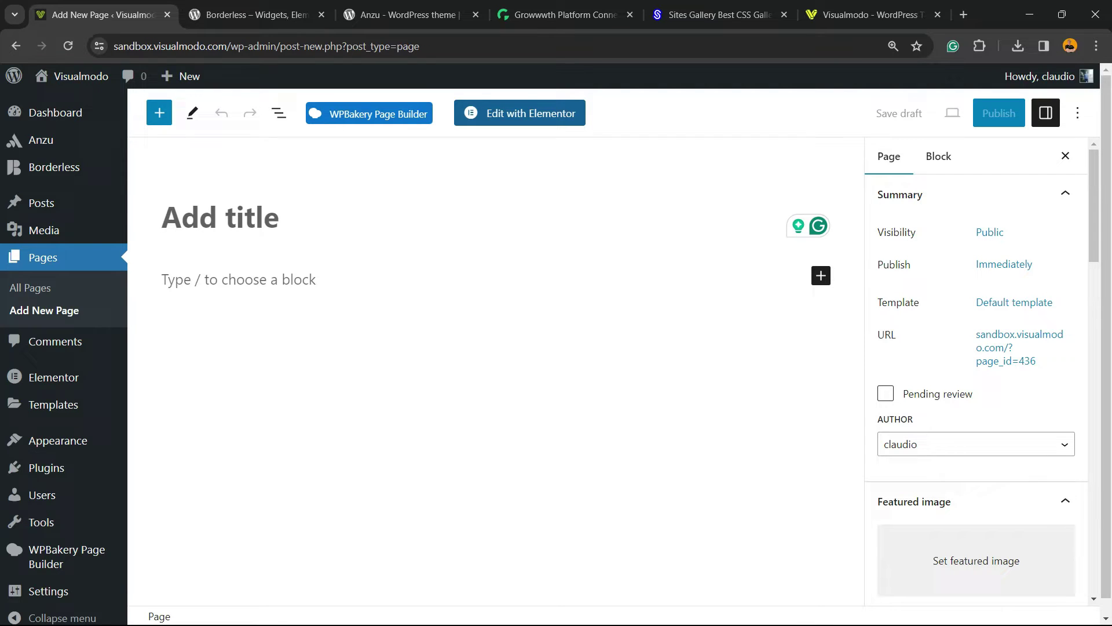
{"action": "left_click", "coordinate": [490, 116]}
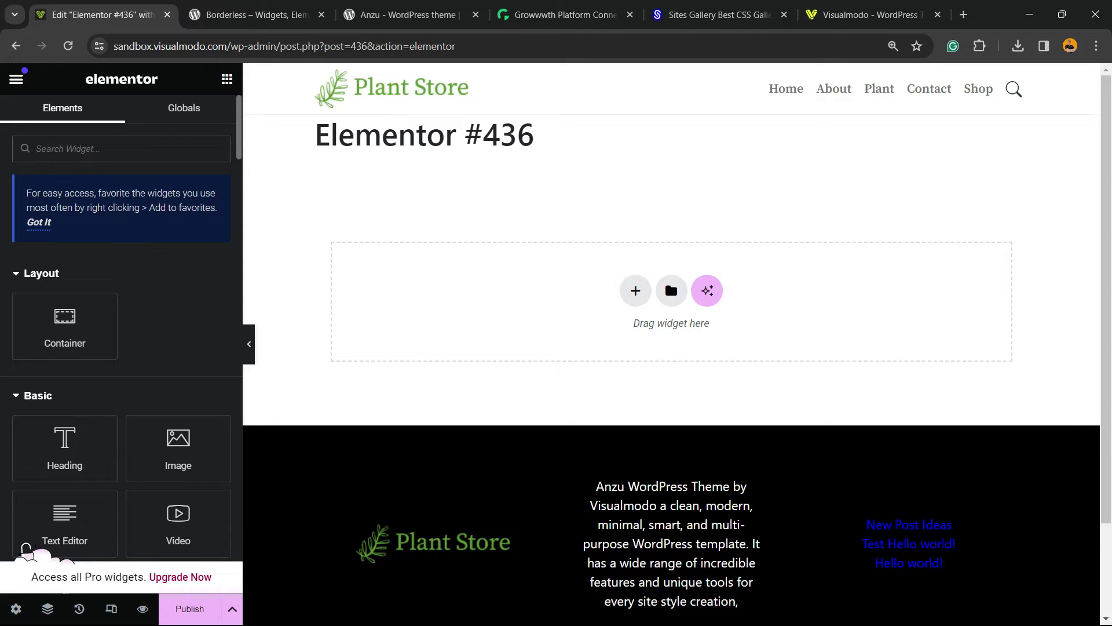
{"action": "scroll", "coordinate": [178, 296], "scroll_direction": "down", "scroll_amount": 2}
{"action": "scroll", "coordinate": [178, 295], "scroll_direction": "down", "scroll_amount": 2}
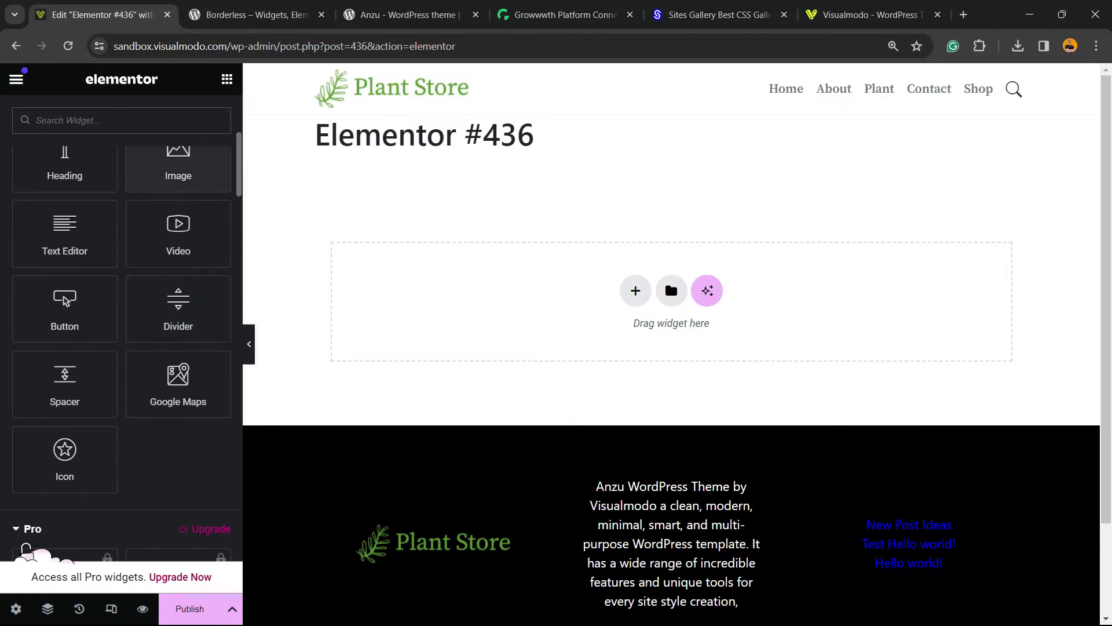
{"action": "scroll", "coordinate": [179, 295], "scroll_direction": "down", "scroll_amount": 1}
{"action": "scroll", "coordinate": [122, 348], "scroll_direction": "down", "scroll_amount": 1}
{"action": "scroll", "coordinate": [122, 348], "scroll_direction": "down", "scroll_amount": 1}
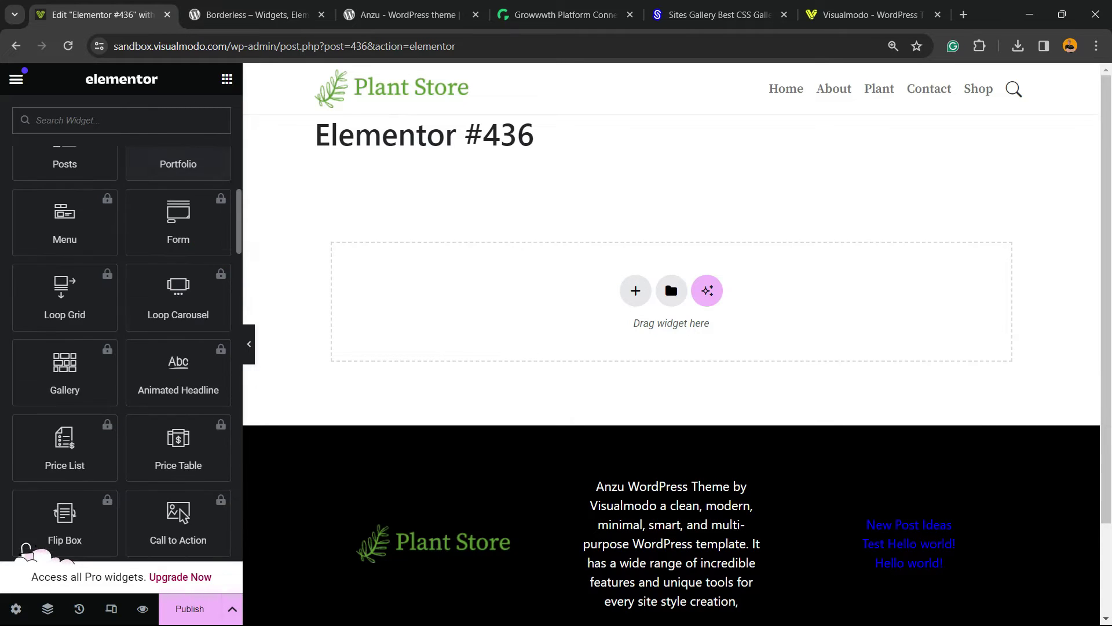
{"action": "scroll", "coordinate": [123, 348], "scroll_direction": "down", "scroll_amount": 2}
{"action": "scroll", "coordinate": [122, 348], "scroll_direction": "down", "scroll_amount": 2}
{"action": "scroll", "coordinate": [122, 348], "scroll_direction": "down", "scroll_amount": 2}
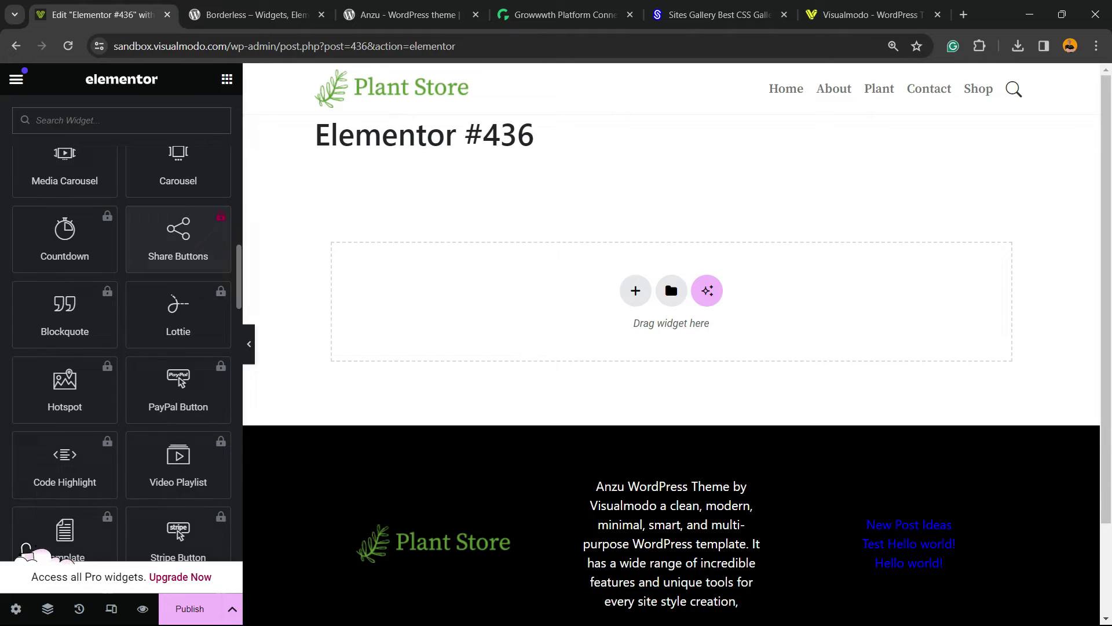
{"action": "scroll", "coordinate": [121, 347], "scroll_direction": "down", "scroll_amount": 2}
{"action": "scroll", "coordinate": [121, 348], "scroll_direction": "down", "scroll_amount": 3}
{"action": "scroll", "coordinate": [26, 552], "scroll_direction": "down", "scroll_amount": 2}
{"action": "scroll", "coordinate": [26, 552], "scroll_direction": "down", "scroll_amount": 2}
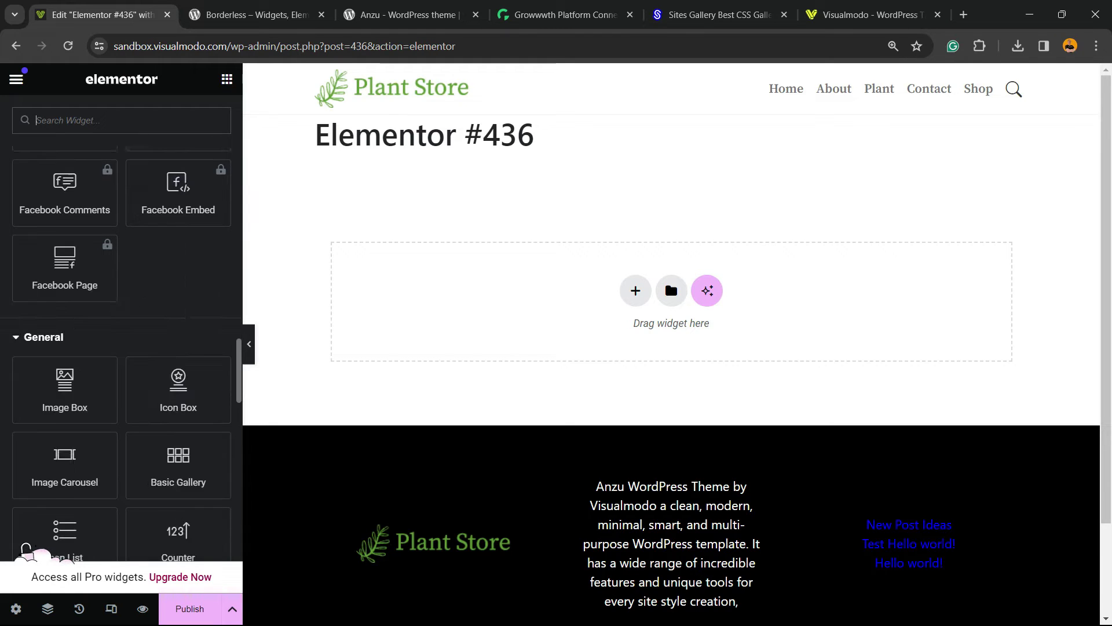
{"action": "scroll", "coordinate": [27, 552], "scroll_direction": "down", "scroll_amount": 2}
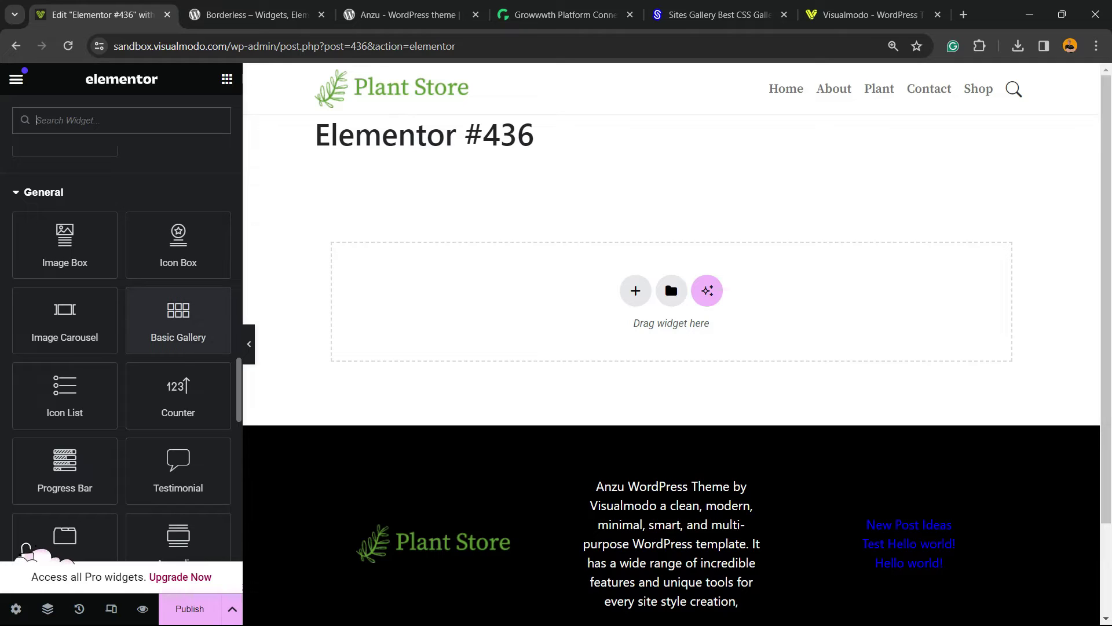
- Choose the Basic Gallery tile from the General widgets in the Elements panel
{"action": "left_click", "coordinate": [180, 323]}
- Drag Basic Gallery into the empty 'Drag widget here' zone below the Elementor #436 title
{"action": "left_click_drag", "start_coordinate": [178, 322], "coordinate": [649, 294]}
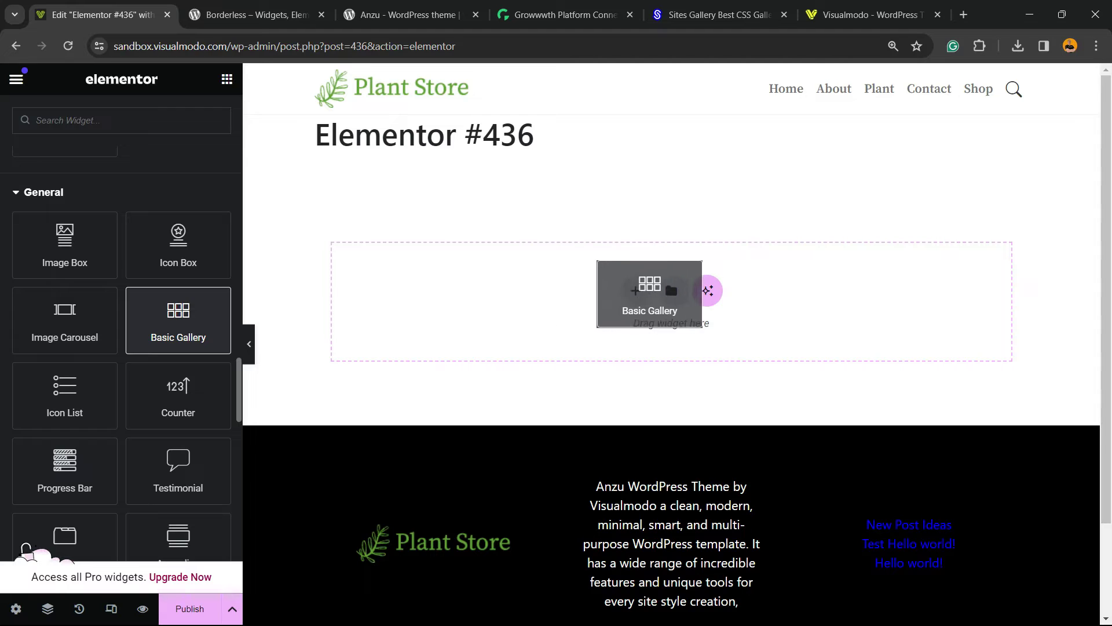
{"action": "left_click_drag", "start_coordinate": [650, 294], "coordinate": [545, 291]}
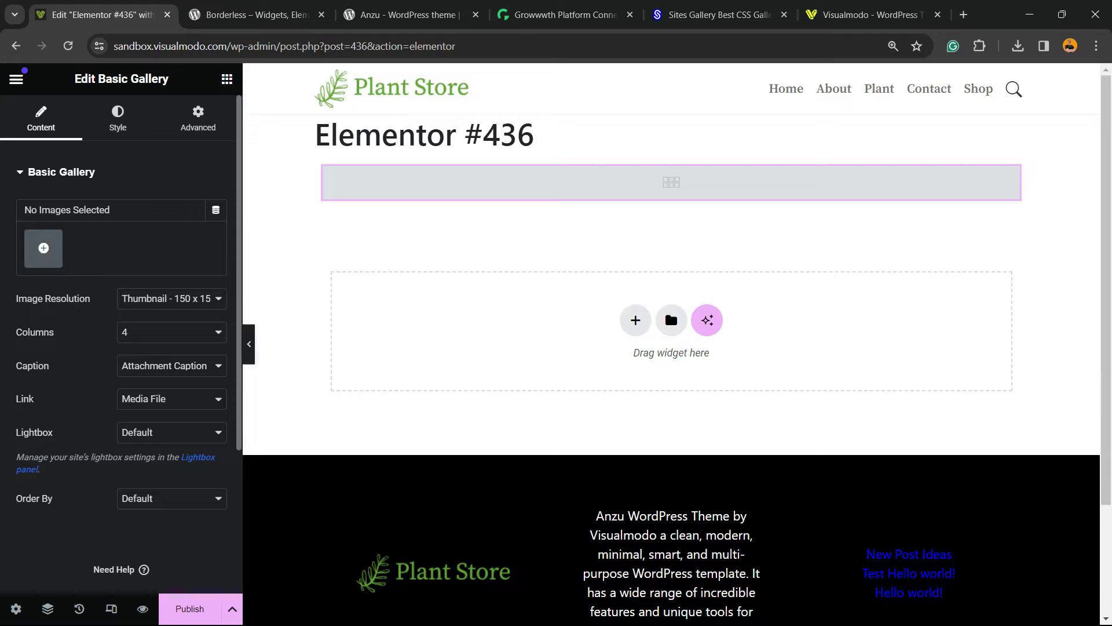
{"action": "key", "text": "ctrl+plus"}
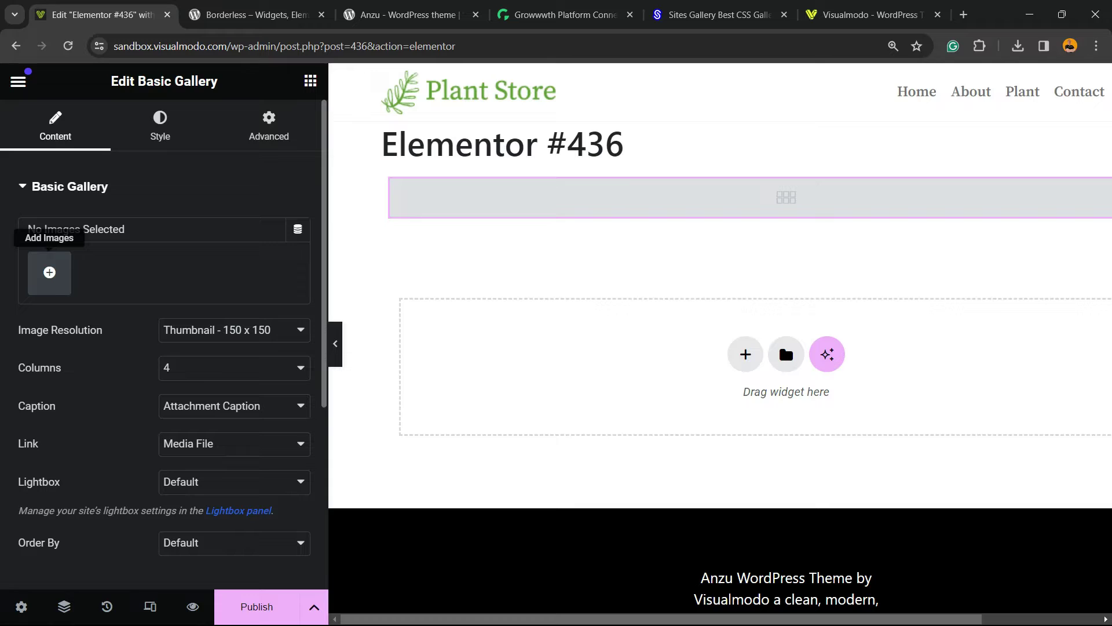
- In the Create gallery library, select eight photos: flowers, daisies, succulents and pink-leaved plants
{"action": "left_click", "coordinate": [50, 273]}
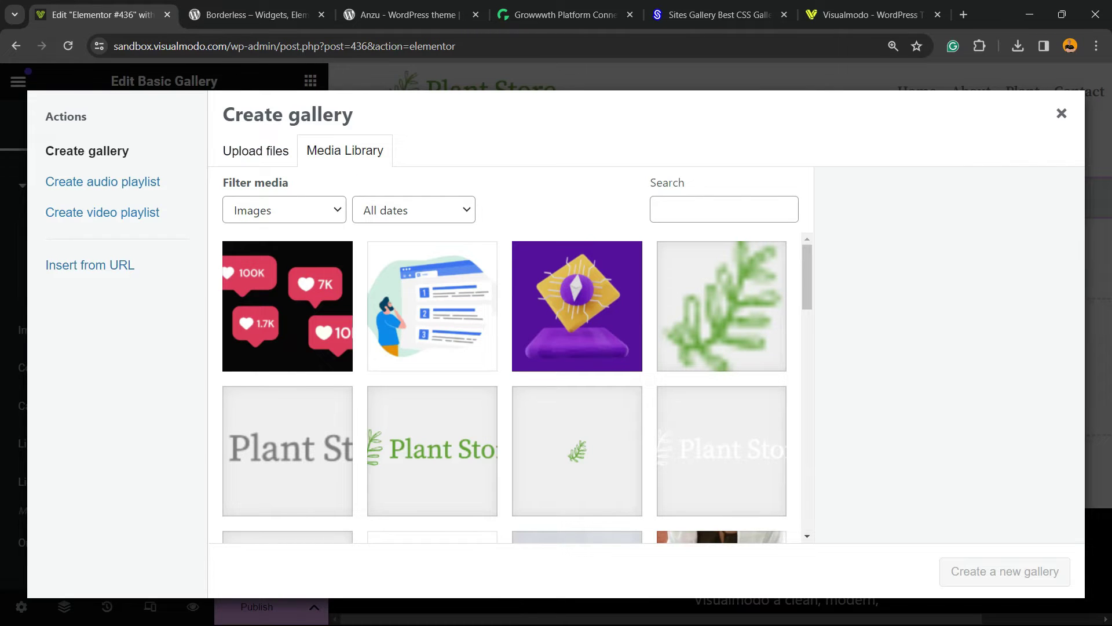
{"action": "scroll", "coordinate": [518, 387], "scroll_direction": "down", "scroll_amount": 5}
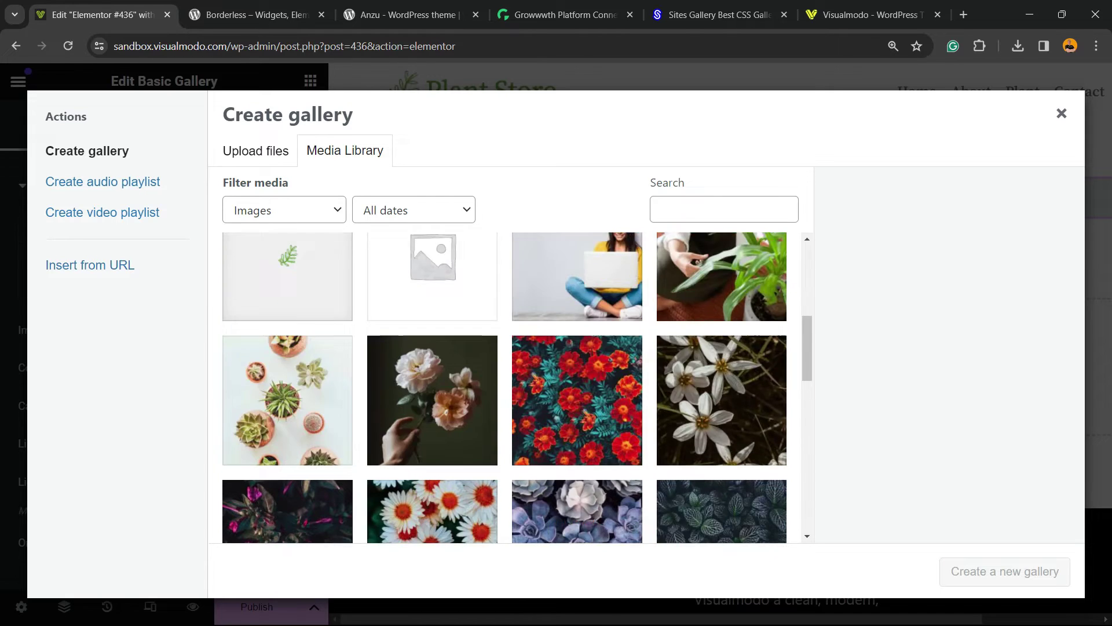
{"action": "scroll", "coordinate": [518, 388], "scroll_direction": "down", "scroll_amount": 5}
{"action": "scroll", "coordinate": [518, 389], "scroll_direction": "down", "scroll_amount": 3}
{"action": "scroll", "coordinate": [518, 389], "scroll_direction": "up", "scroll_amount": 10}
{"action": "scroll", "coordinate": [518, 388], "scroll_direction": "up", "scroll_amount": 2}
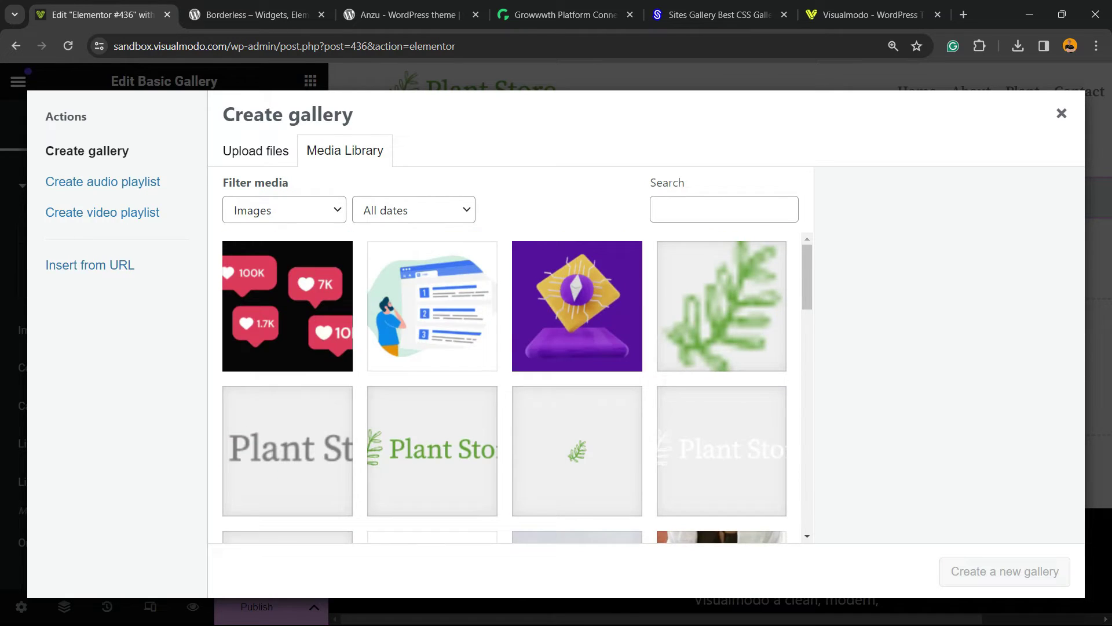
{"action": "left_click", "coordinate": [254, 150]}
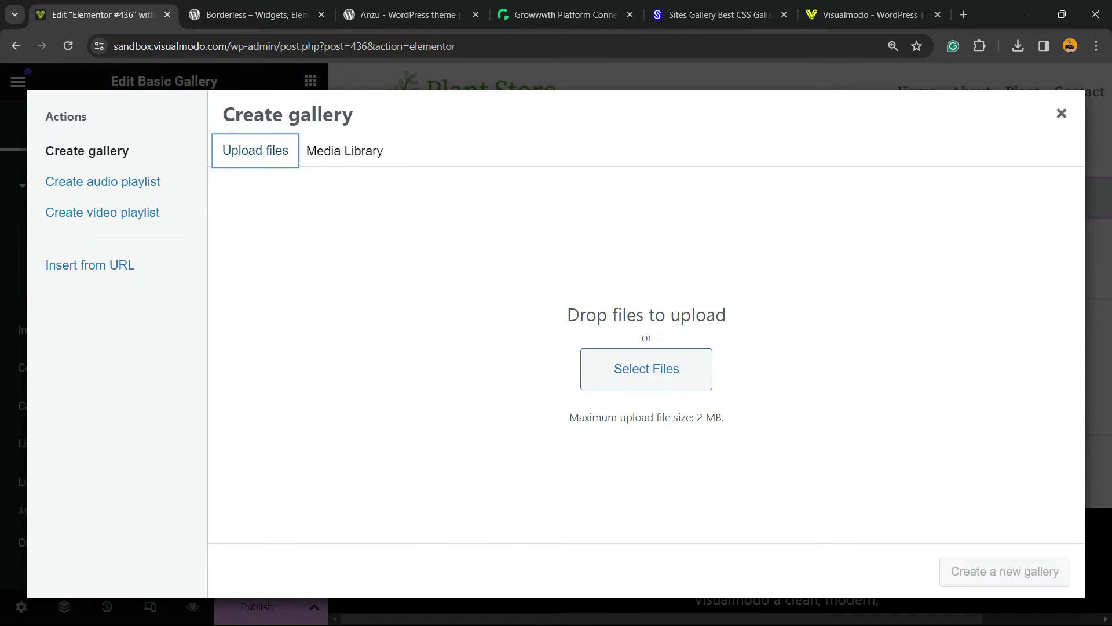
{"action": "left_click", "coordinate": [344, 150]}
{"action": "scroll", "coordinate": [518, 387], "scroll_direction": "down", "scroll_amount": 2}
{"action": "scroll", "coordinate": [518, 388], "scroll_direction": "down", "scroll_amount": 5}
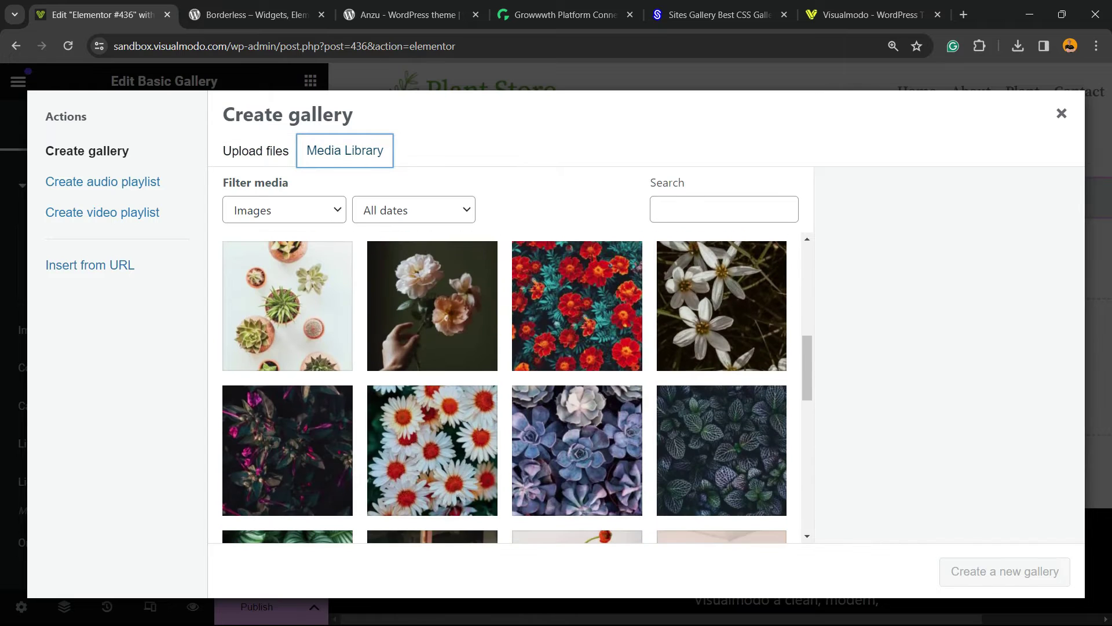
{"action": "left_click", "coordinate": [432, 305]}
{"action": "left_click", "coordinate": [577, 305]}
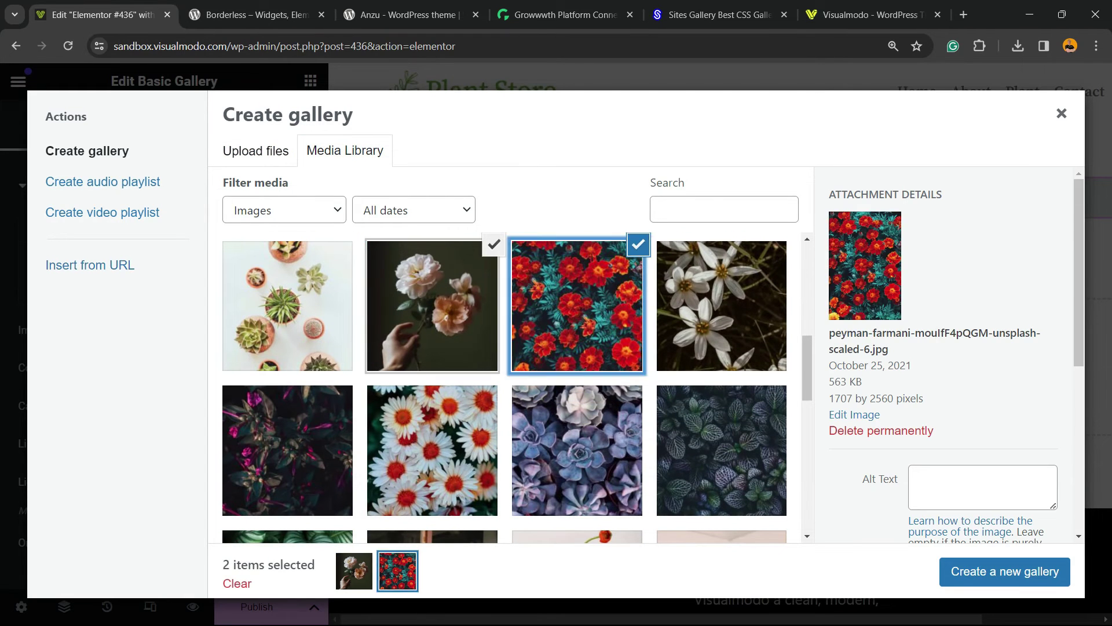
{"action": "left_click", "coordinate": [725, 316]}
{"action": "left_click", "coordinate": [330, 317]}
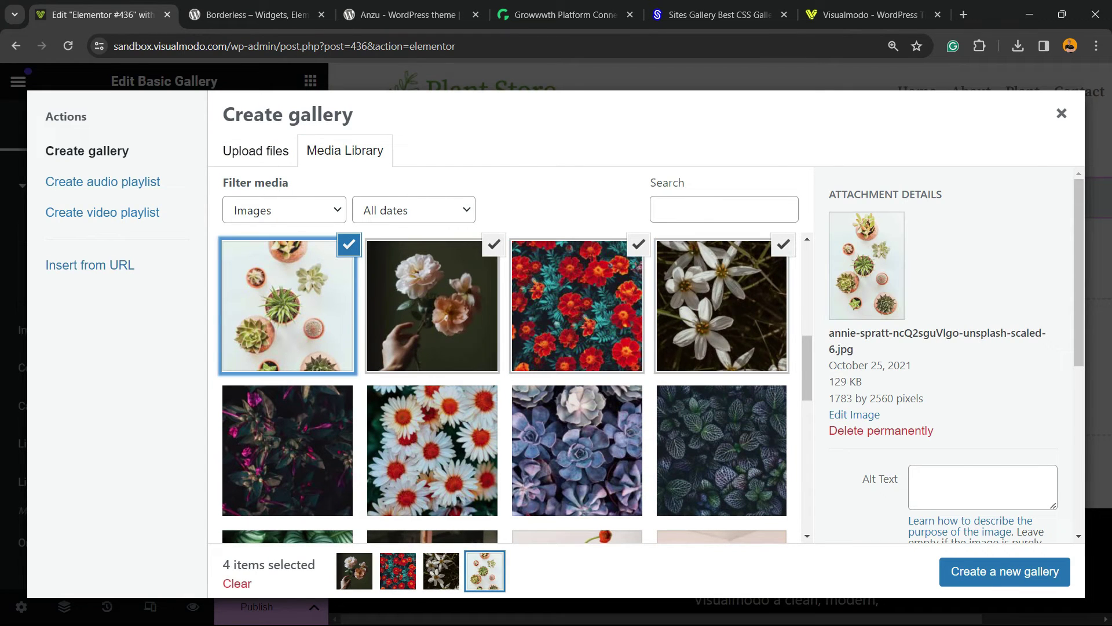
{"action": "left_click", "coordinate": [288, 450]}
{"action": "left_click", "coordinate": [431, 450]}
{"action": "left_click", "coordinate": [577, 451]}
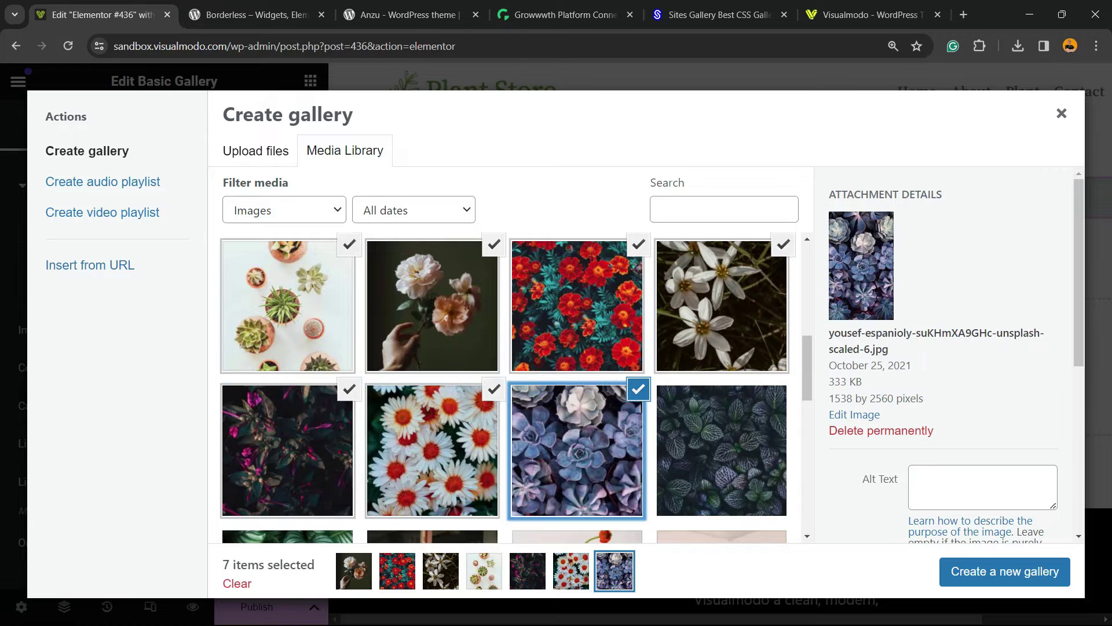
{"action": "left_click", "coordinate": [722, 451]}
{"action": "scroll", "coordinate": [721, 451], "scroll_direction": "up", "scroll_amount": 1}
{"action": "scroll", "coordinate": [722, 451], "scroll_direction": "down", "scroll_amount": 1}
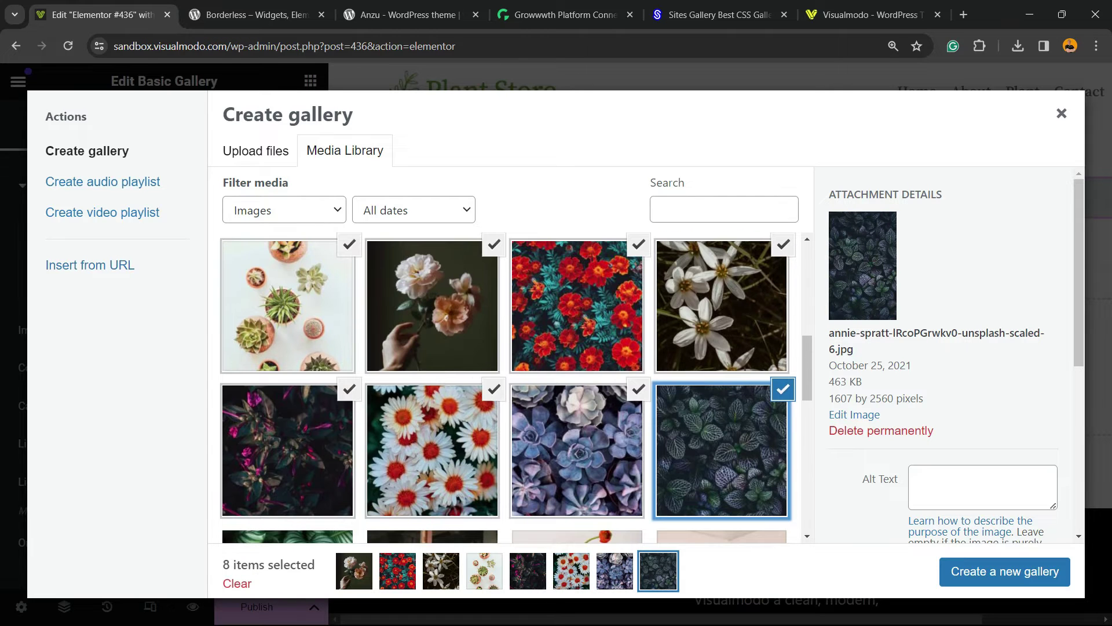
- Create the gallery from the eight selected photos and insert it into the widget
{"action": "left_click", "coordinate": [1005, 571]}
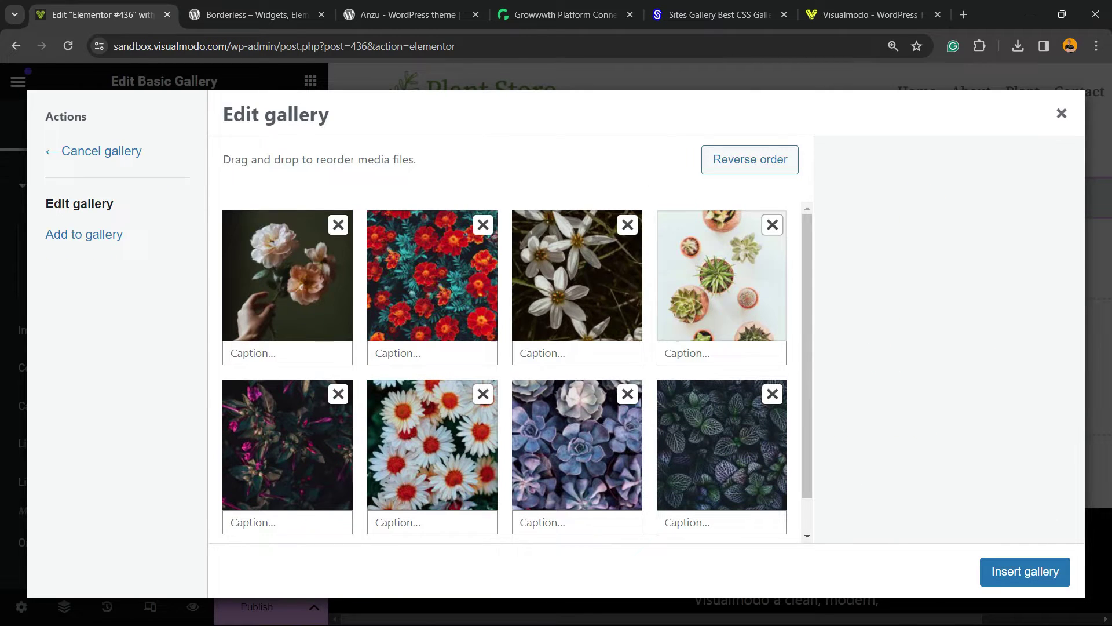
{"action": "scroll", "coordinate": [518, 369], "scroll_direction": "down", "scroll_amount": 1}
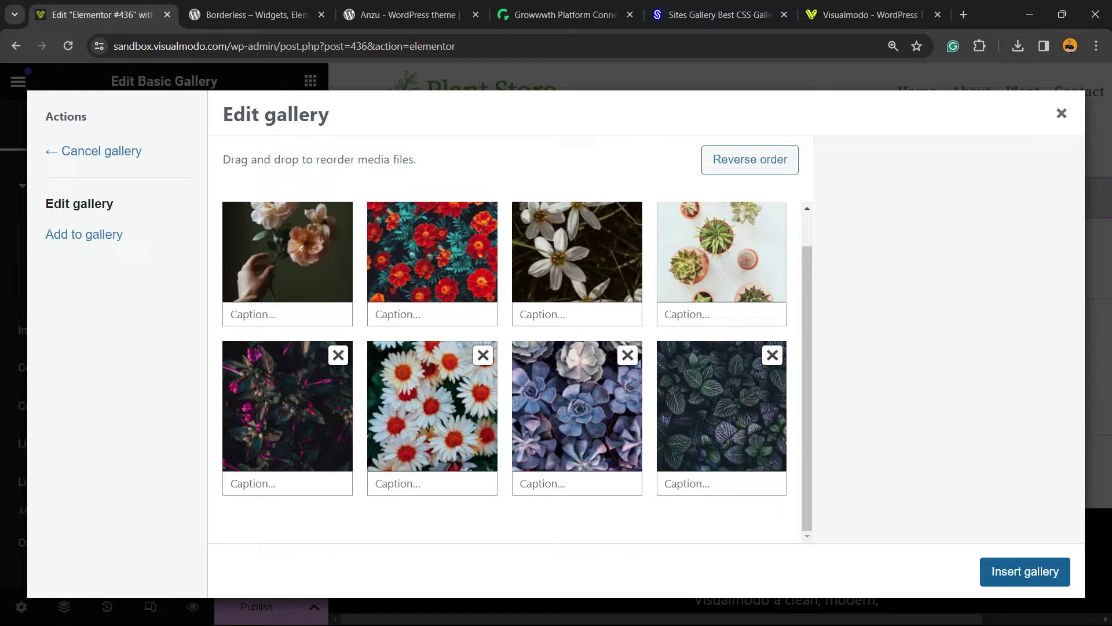
{"action": "left_click", "coordinate": [1015, 570]}
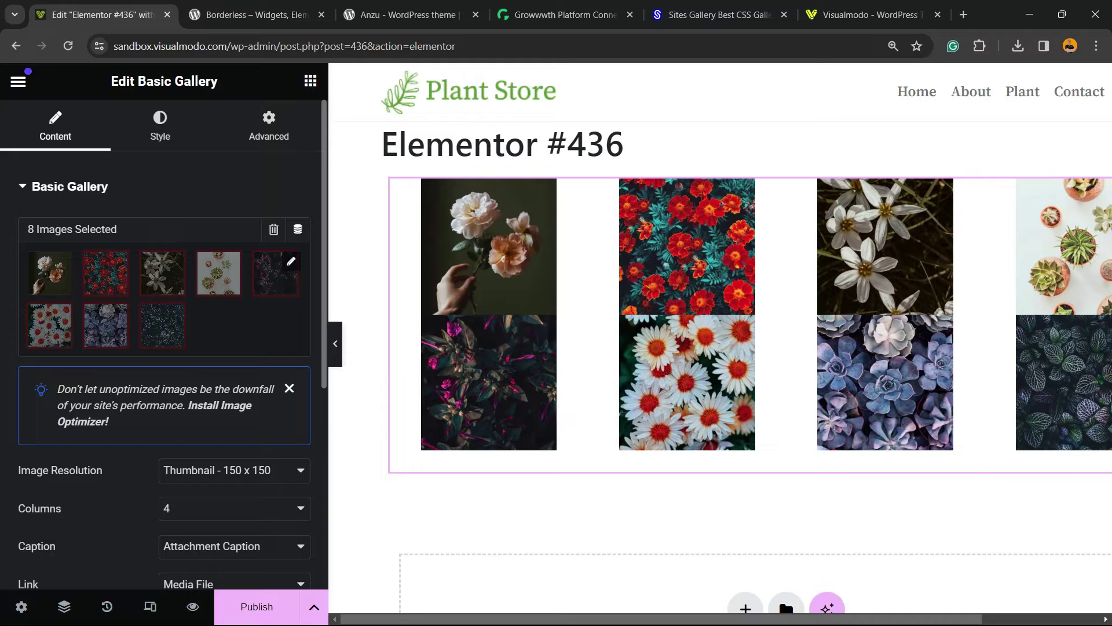
{"action": "scroll", "coordinate": [165, 348], "scroll_direction": "down", "scroll_amount": 2}
- Set the gallery Image Resolution to Large - 1024 x 1024
{"action": "left_click", "coordinate": [235, 325]}
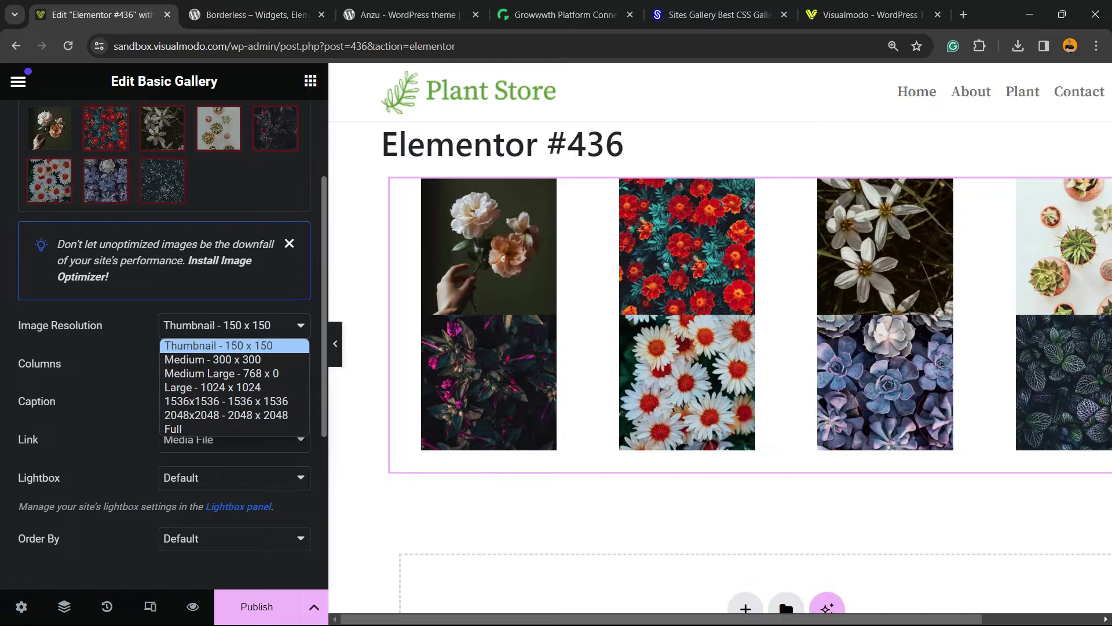
{"action": "key", "text": "Down"}
{"action": "key", "text": "Down"}
{"action": "key", "text": "Down"}
{"action": "key", "text": "Down"}
{"action": "key", "text": "Down"}
{"action": "key", "text": "Down"}
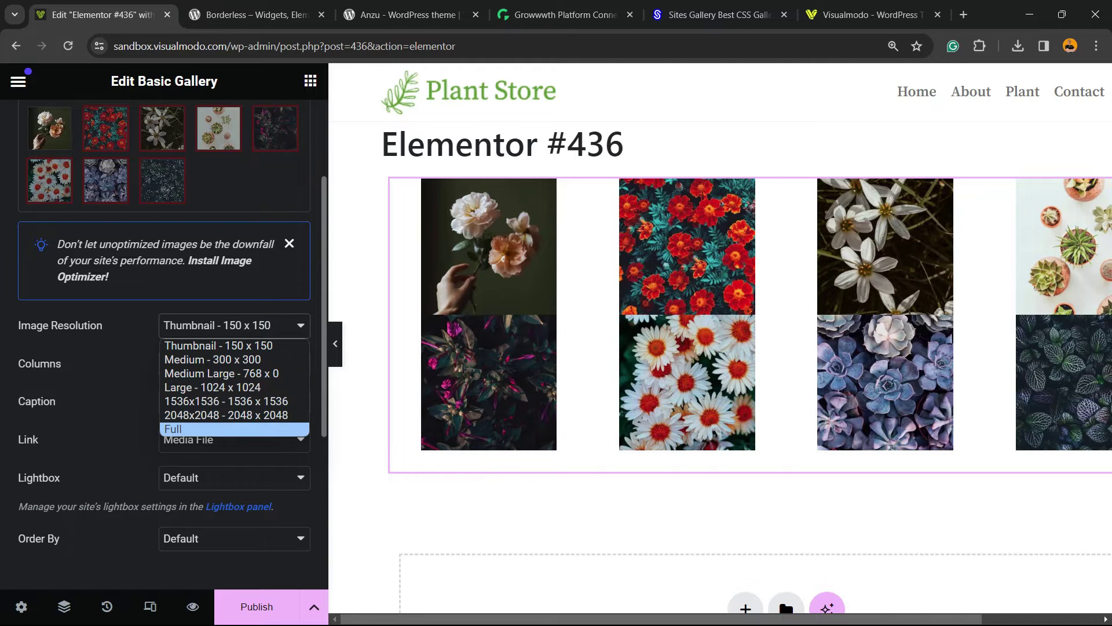
{"action": "key", "text": "Up"}
{"action": "key", "text": "Up"}
{"action": "key", "text": "Up"}
{"action": "key", "text": "Return"}
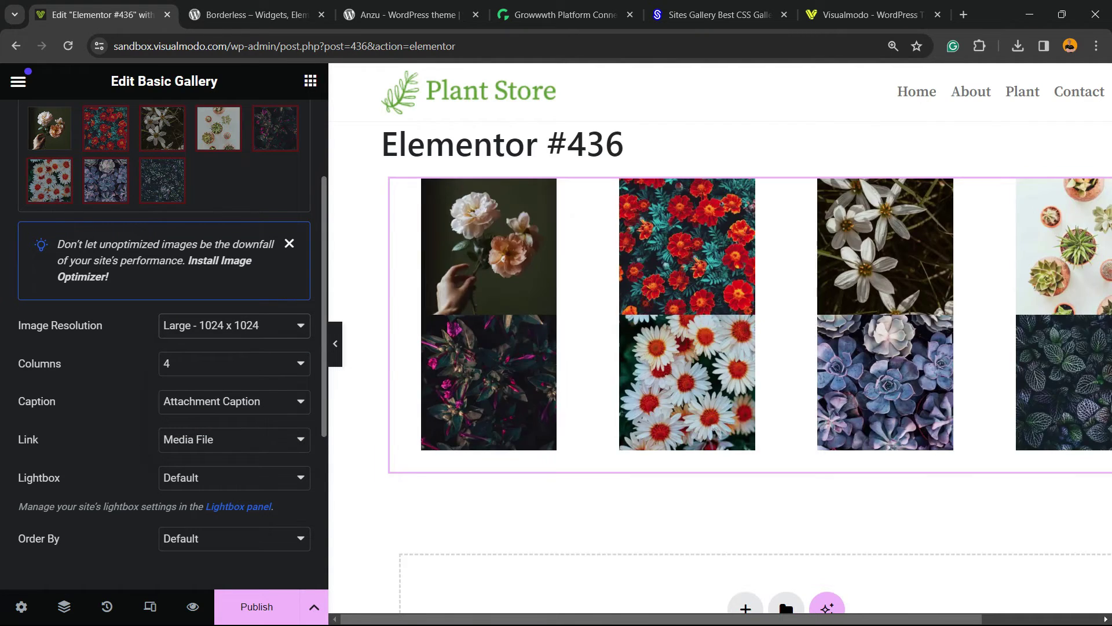
{"action": "scroll", "coordinate": [748, 348], "scroll_direction": "down", "scroll_amount": 2}
{"action": "scroll", "coordinate": [747, 348], "scroll_direction": "down", "scroll_amount": 2}
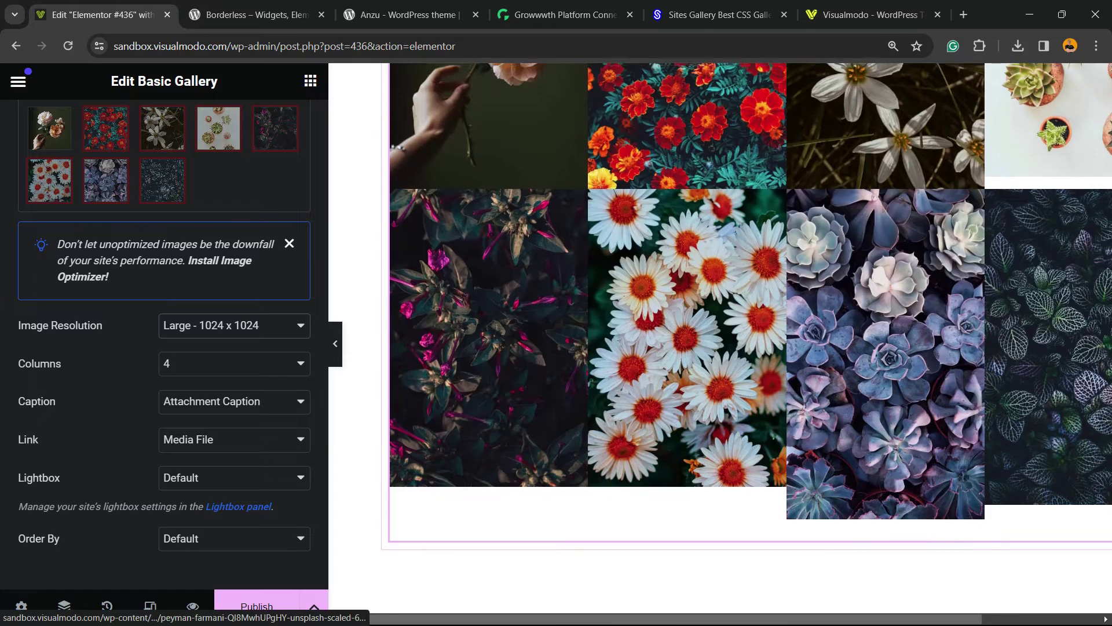
{"action": "scroll", "coordinate": [747, 348], "scroll_direction": "up", "scroll_amount": 2}
{"action": "scroll", "coordinate": [748, 347], "scroll_direction": "down", "scroll_amount": 2}
{"action": "scroll", "coordinate": [747, 339], "scroll_direction": "up", "scroll_amount": 2}
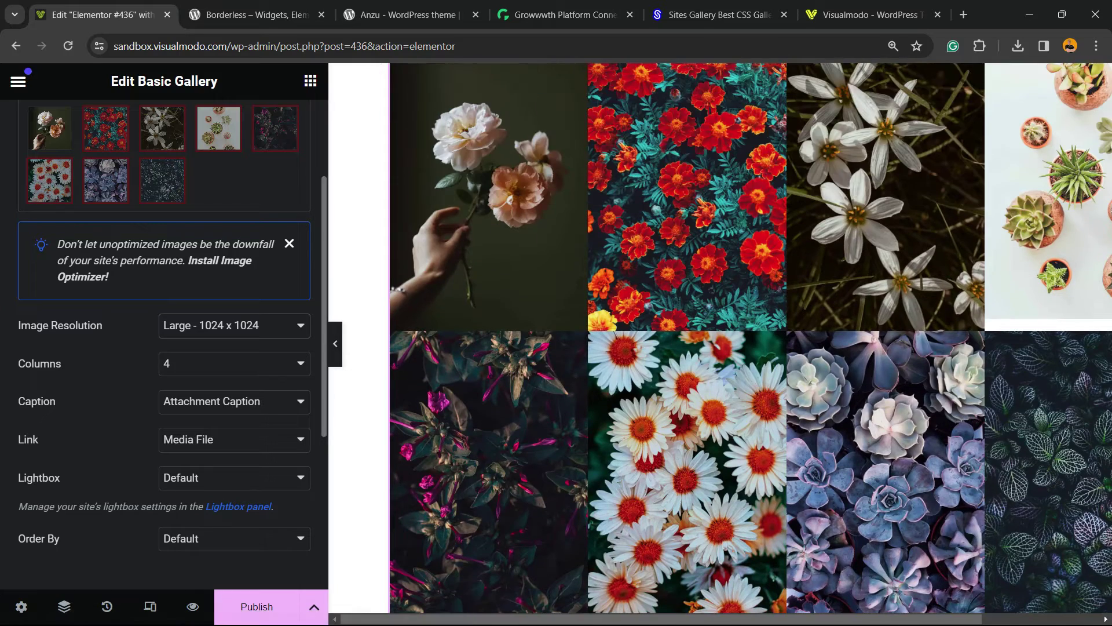
{"action": "left_click", "coordinate": [235, 325]}
{"action": "left_click", "coordinate": [173, 428]}
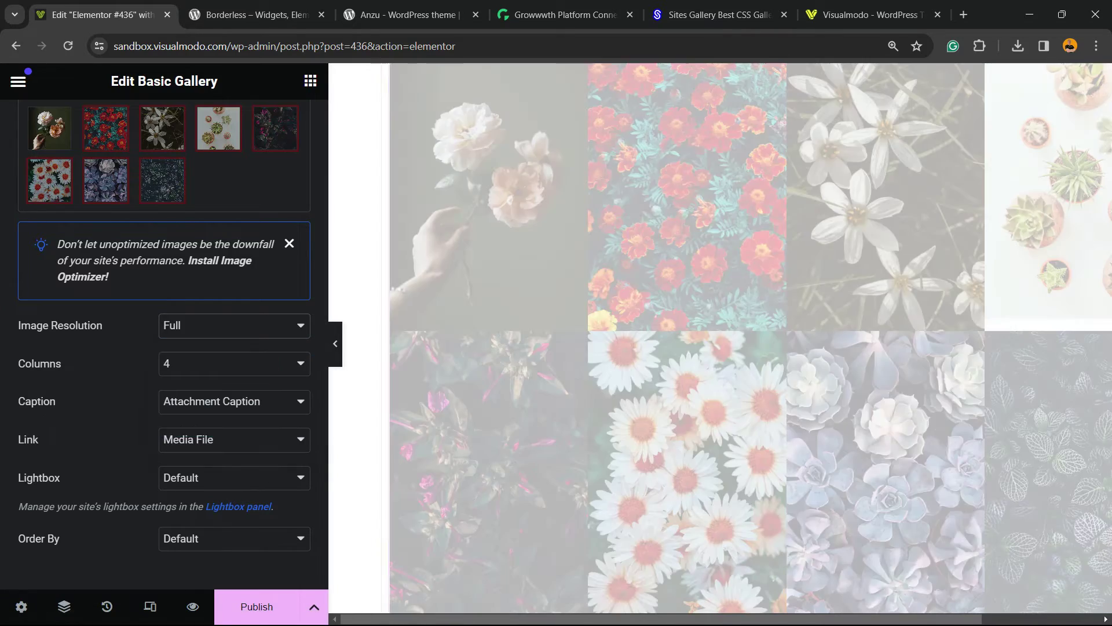
{"action": "scroll", "coordinate": [747, 261], "scroll_direction": "down", "scroll_amount": 3}
{"action": "scroll", "coordinate": [748, 348], "scroll_direction": "up", "scroll_amount": 2}
{"action": "scroll", "coordinate": [748, 348], "scroll_direction": "up", "scroll_amount": 2}
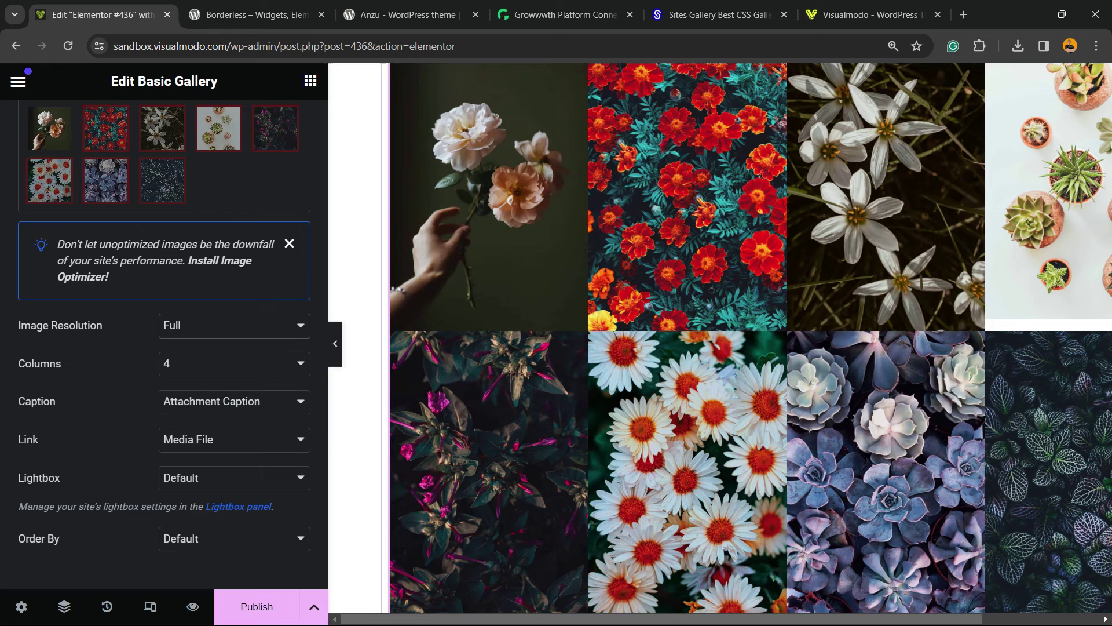
{"action": "left_click", "coordinate": [234, 325]}
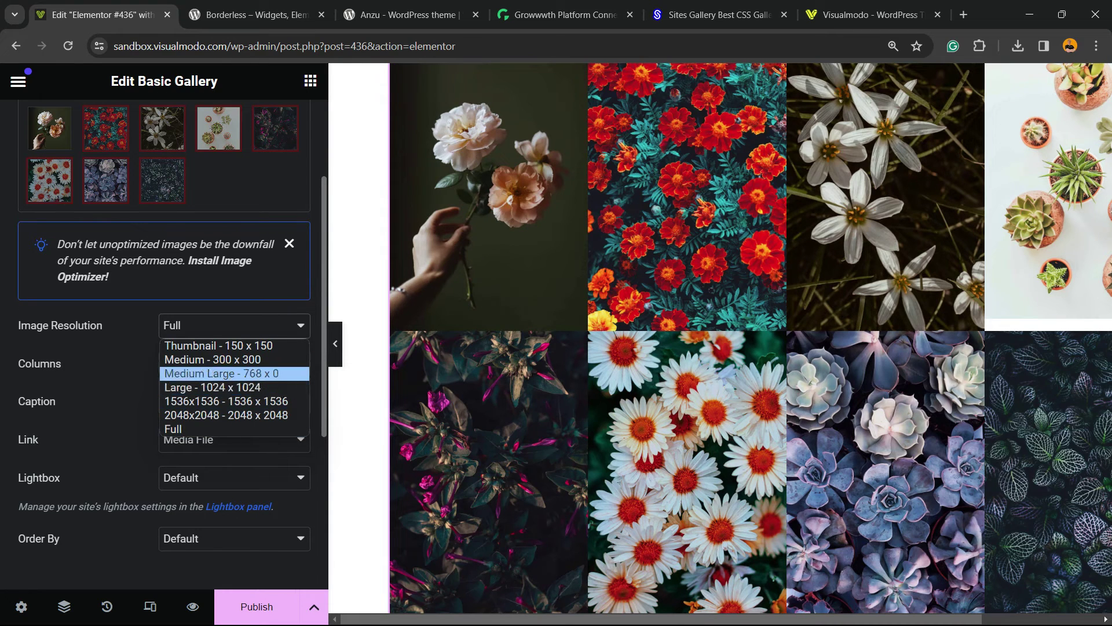
{"action": "left_click", "coordinate": [221, 373]}
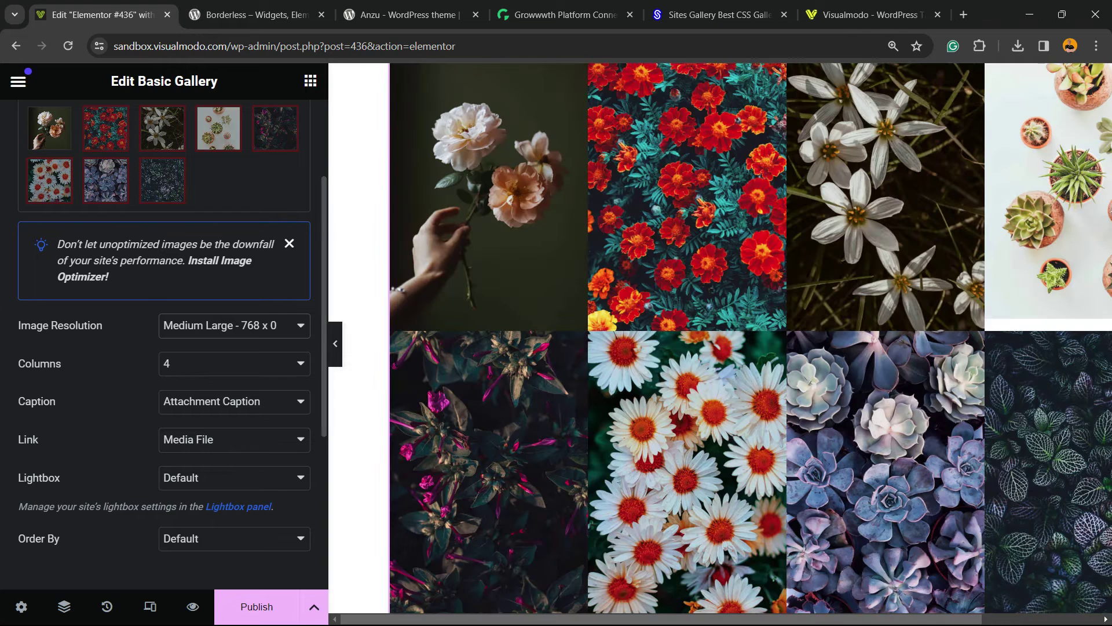
{"action": "scroll", "coordinate": [748, 339], "scroll_direction": "down", "scroll_amount": 2}
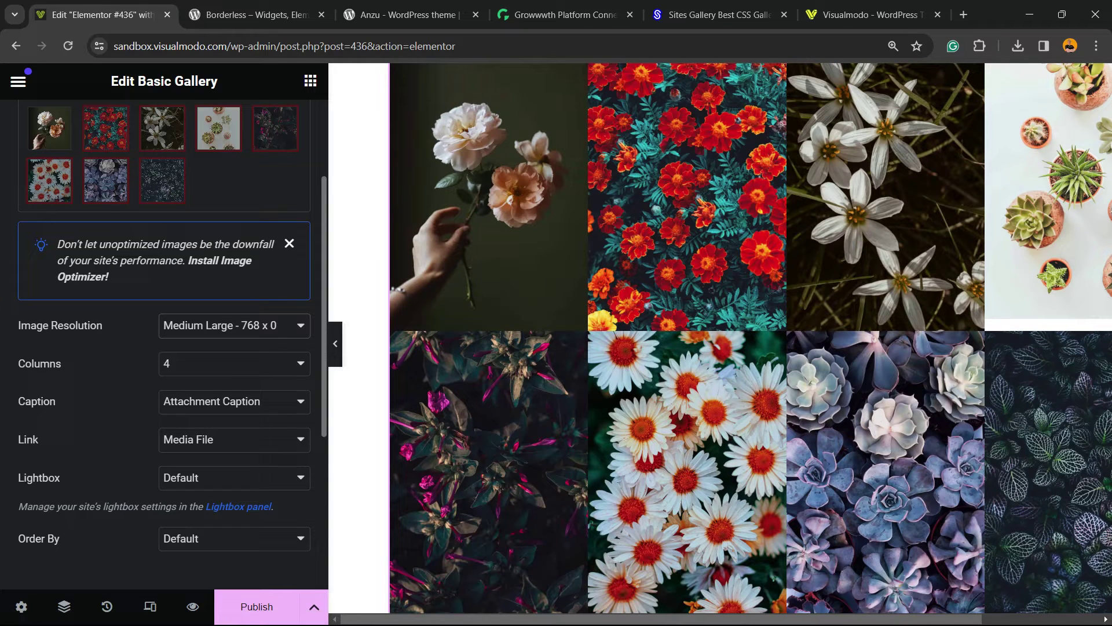
{"action": "left_click", "coordinate": [233, 325]}
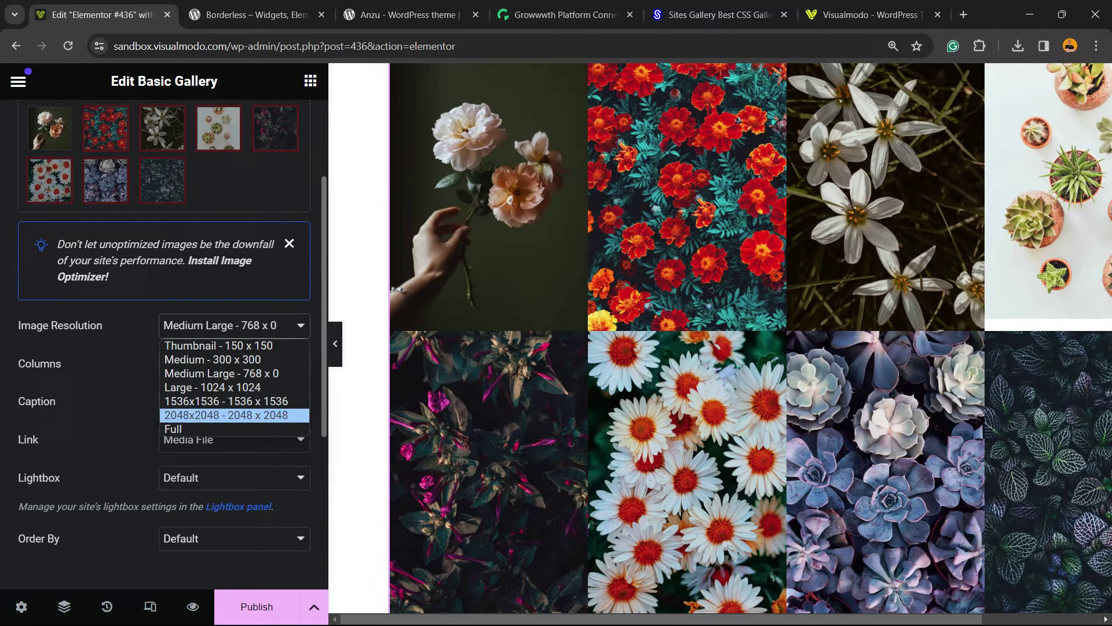
{"action": "key", "text": "Up"}
{"action": "key", "text": "Up"}
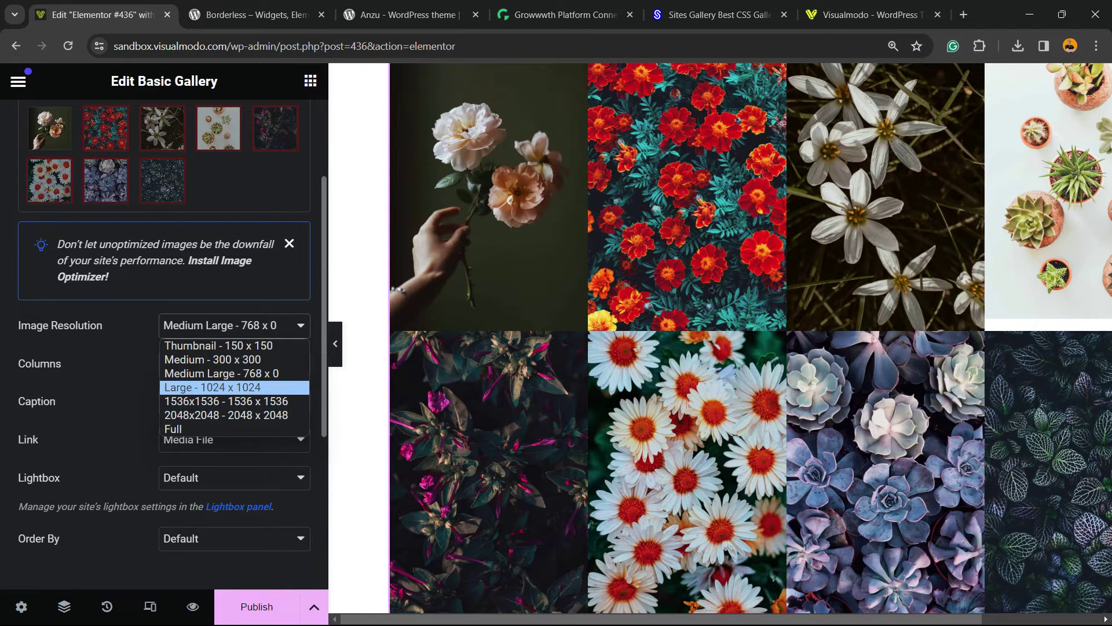
{"action": "key", "text": "Return"}
{"action": "scroll", "coordinate": [569, 357], "scroll_direction": "down", "scroll_amount": 4}
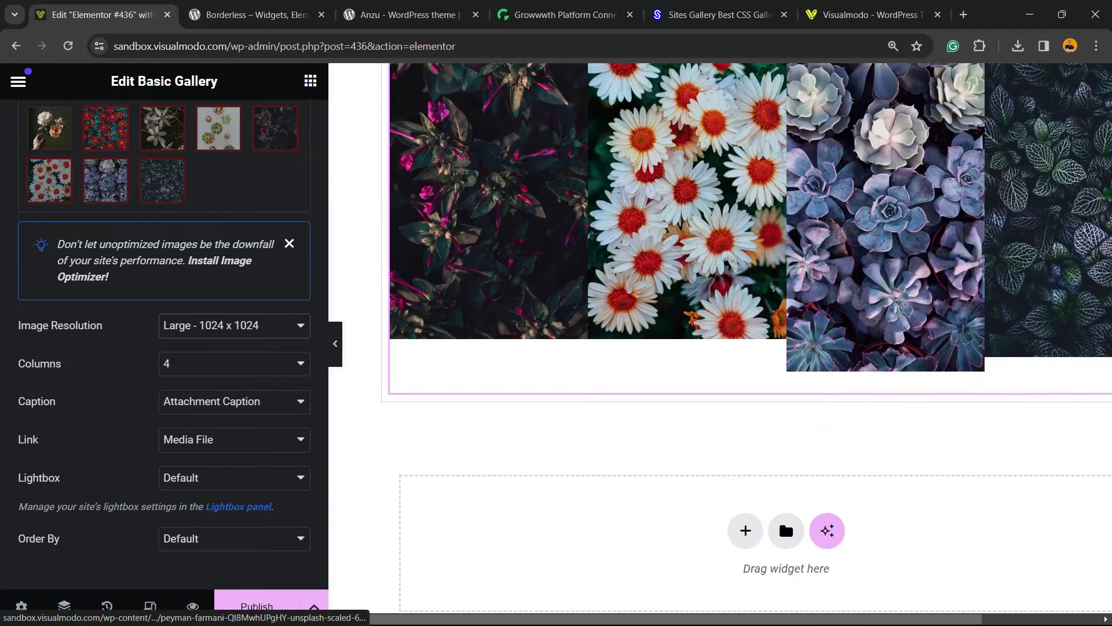
{"action": "scroll", "coordinate": [569, 356], "scroll_direction": "up", "scroll_amount": 4}
{"action": "scroll", "coordinate": [569, 357], "scroll_direction": "down", "scroll_amount": 2}
{"action": "scroll", "coordinate": [569, 356], "scroll_direction": "down", "scroll_amount": 1}
{"action": "scroll", "coordinate": [569, 356], "scroll_direction": "up", "scroll_amount": 2}
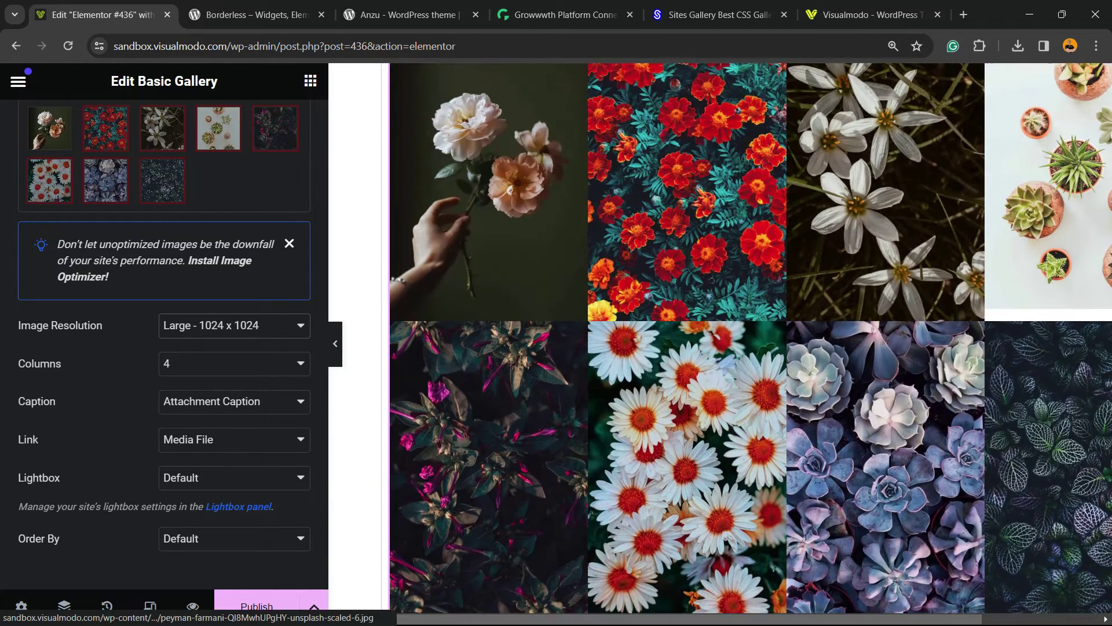
{"action": "scroll", "coordinate": [568, 356], "scroll_direction": "down", "scroll_amount": 2}
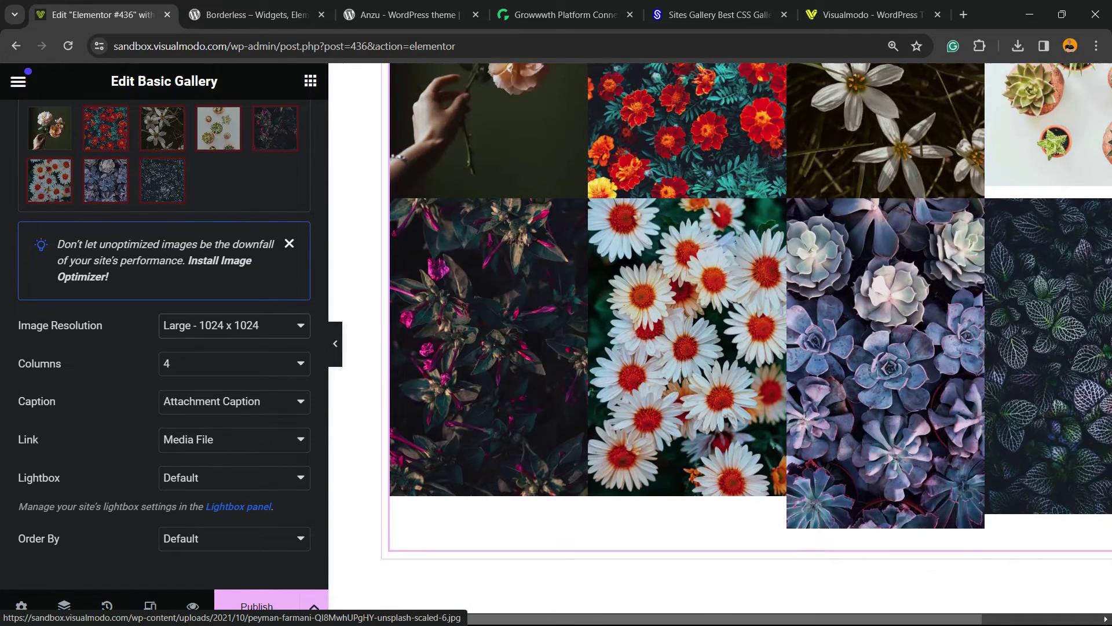
{"action": "scroll", "coordinate": [569, 356], "scroll_direction": "up", "scroll_amount": 2}
{"action": "scroll", "coordinate": [164, 348], "scroll_direction": "down", "scroll_amount": 2}
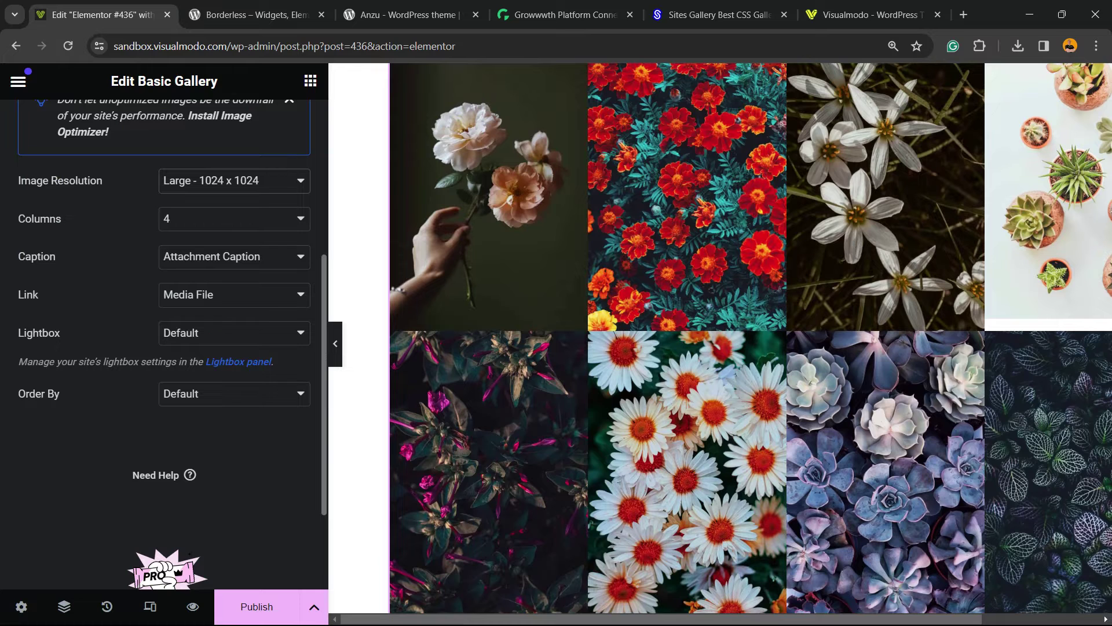
- Set Caption to None and Link to Media File
{"action": "left_click", "coordinate": [235, 257]}
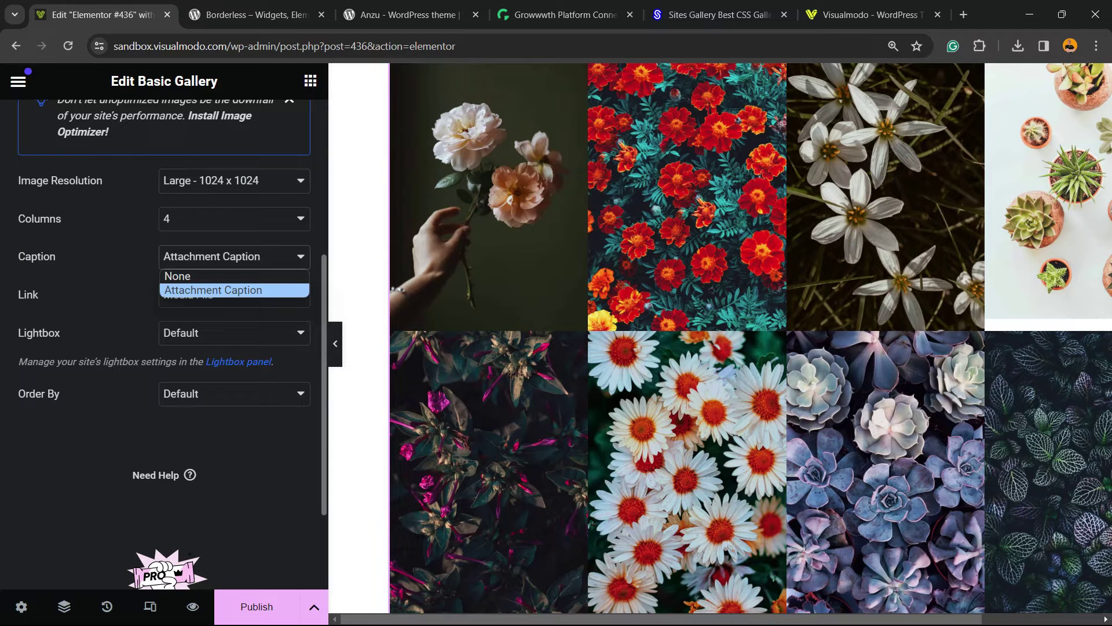
{"action": "left_click", "coordinate": [191, 276]}
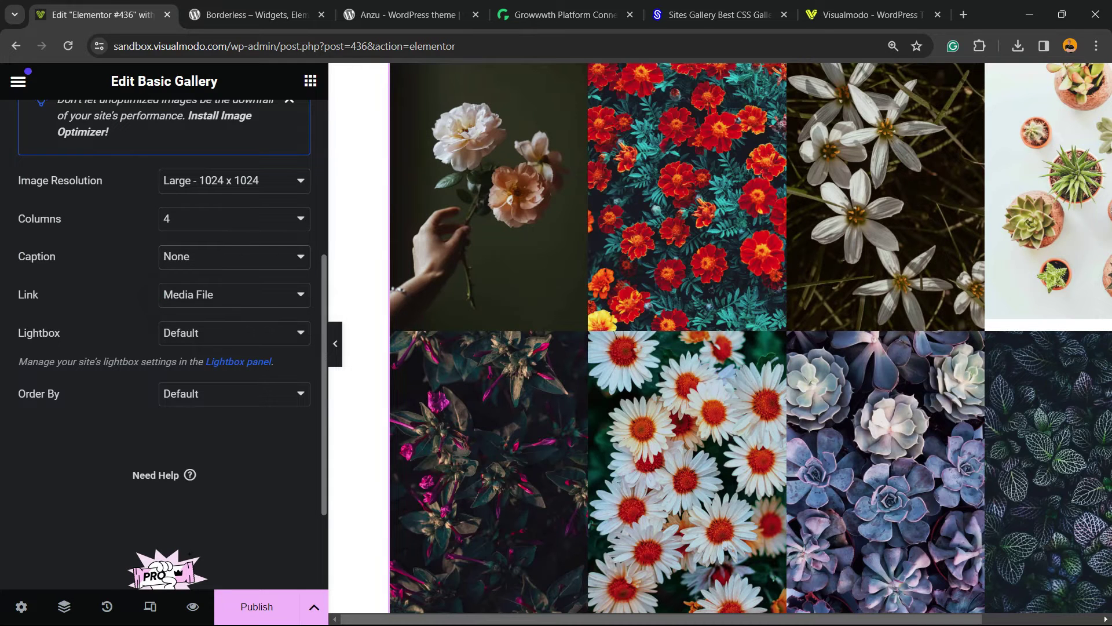
{"action": "left_click", "coordinate": [235, 294]}
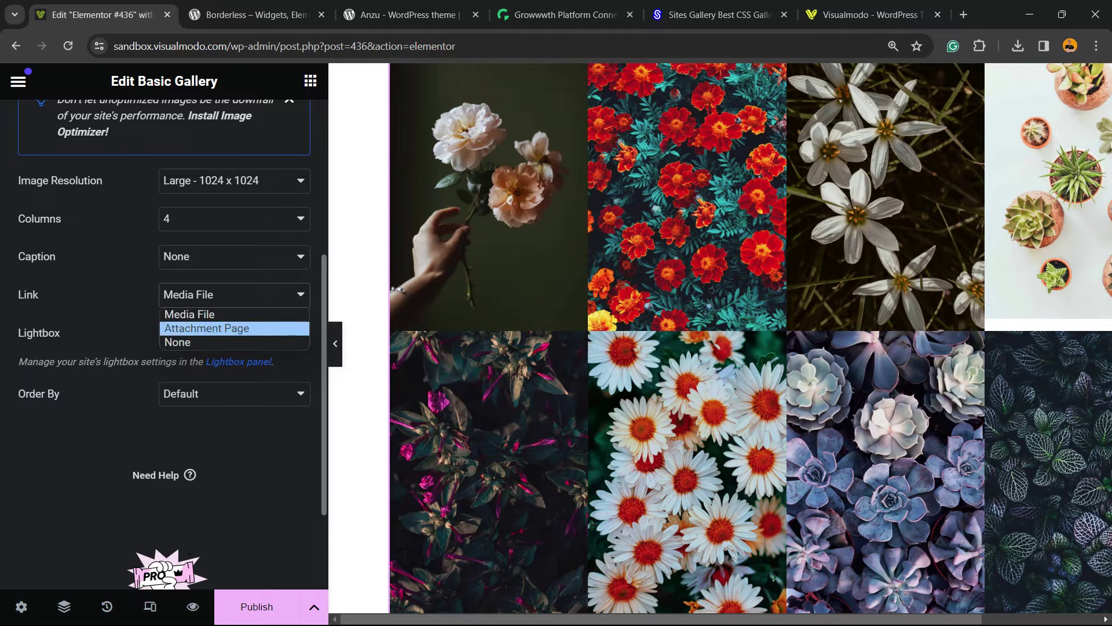
{"action": "left_click", "coordinate": [178, 342]}
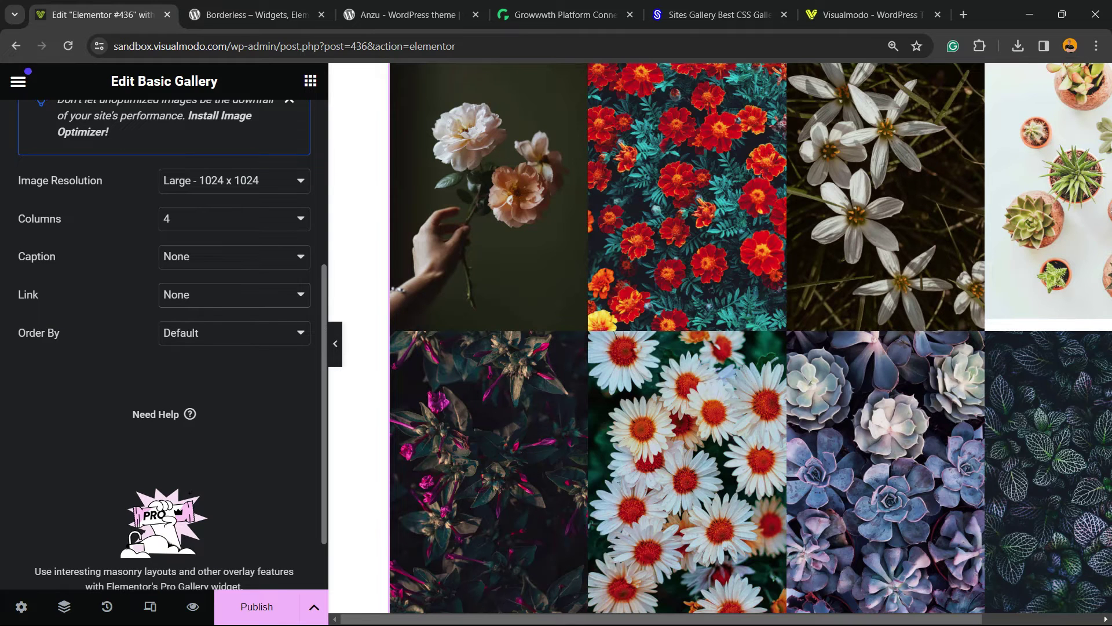
{"action": "left_click", "coordinate": [234, 295]}
{"action": "left_click", "coordinate": [187, 315]}
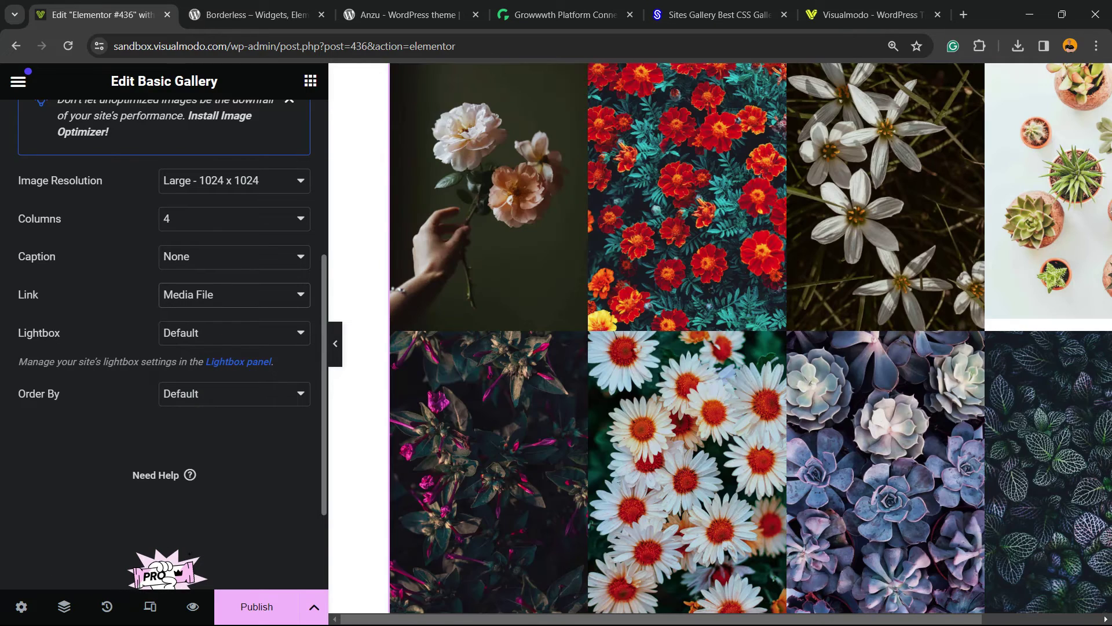
- Set Lightbox to Yes and open the first flower image enlarged
{"action": "left_click", "coordinate": [234, 333]}
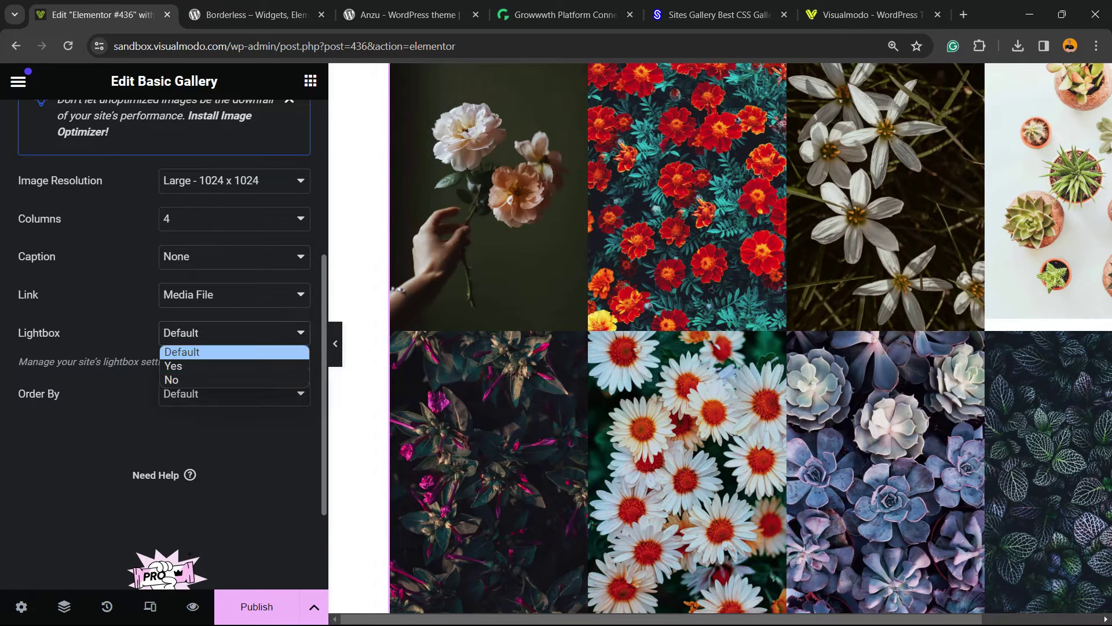
{"action": "left_click", "coordinate": [174, 363]}
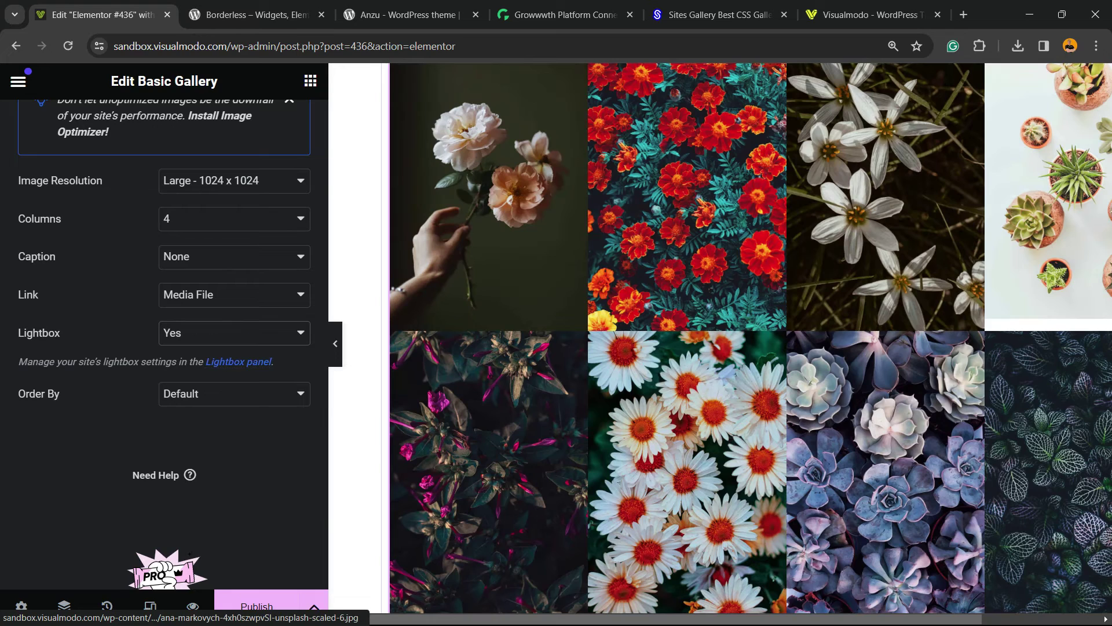
{"action": "left_click", "coordinate": [487, 156]}
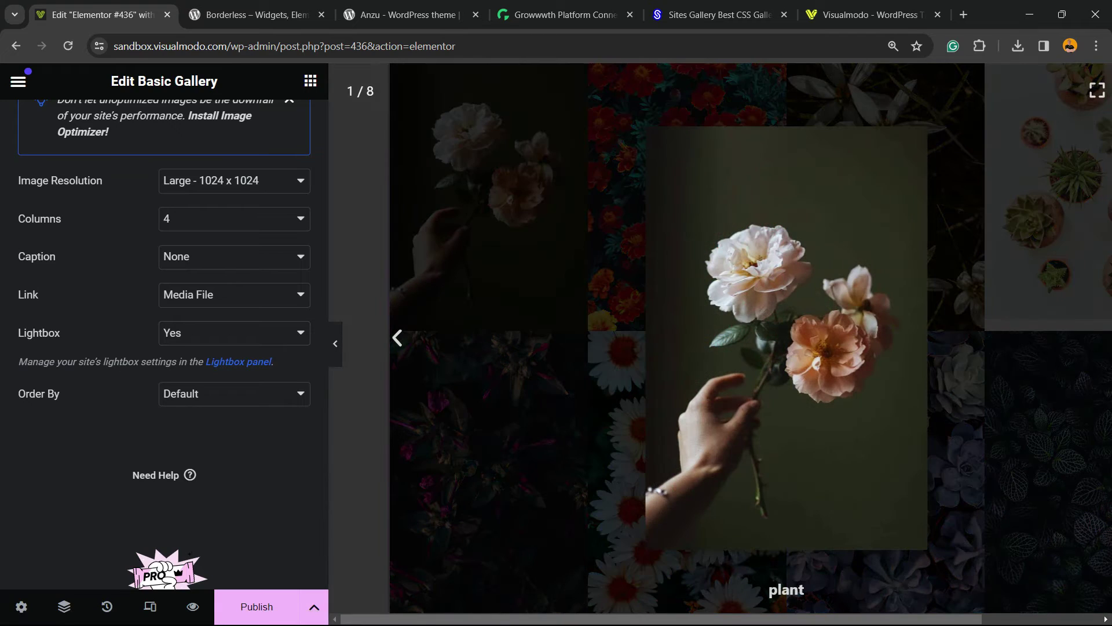
- Step through the enlarged images, close the lightbox, and reopen the eight-image gallery editor
{"action": "left_click", "coordinate": [398, 337]}
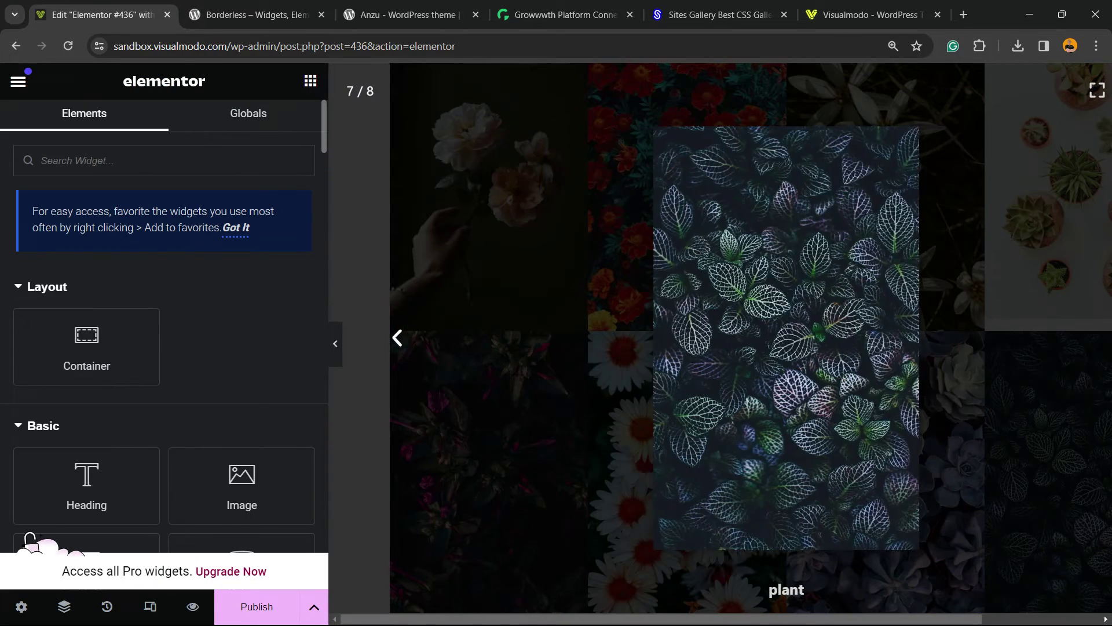
{"action": "left_click", "coordinate": [397, 337]}
{"action": "left_click", "coordinate": [397, 338]}
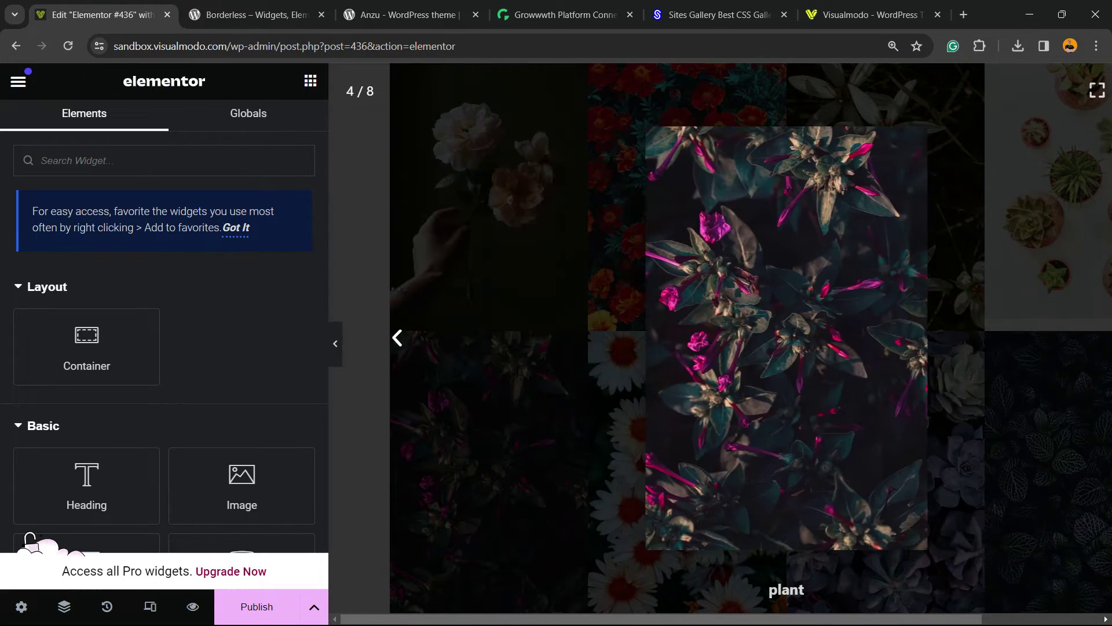
{"action": "left_click", "coordinate": [397, 337]}
{"action": "left_click", "coordinate": [397, 338]}
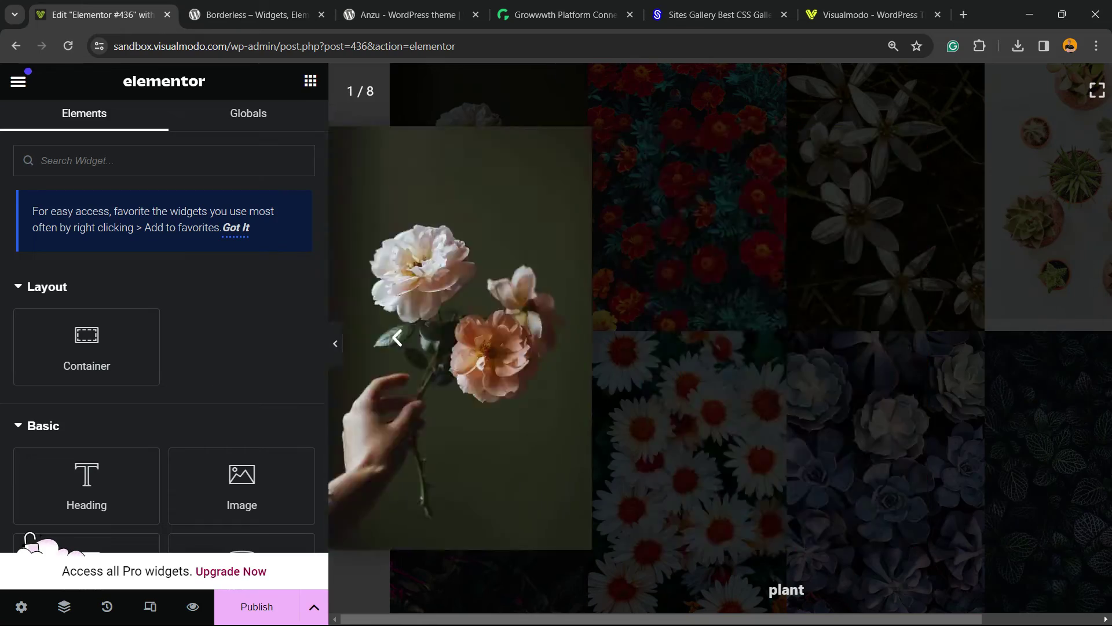
{"action": "key", "text": "Escape"}
{"action": "scroll", "coordinate": [88, 503], "scroll_direction": "down", "scroll_amount": 2}
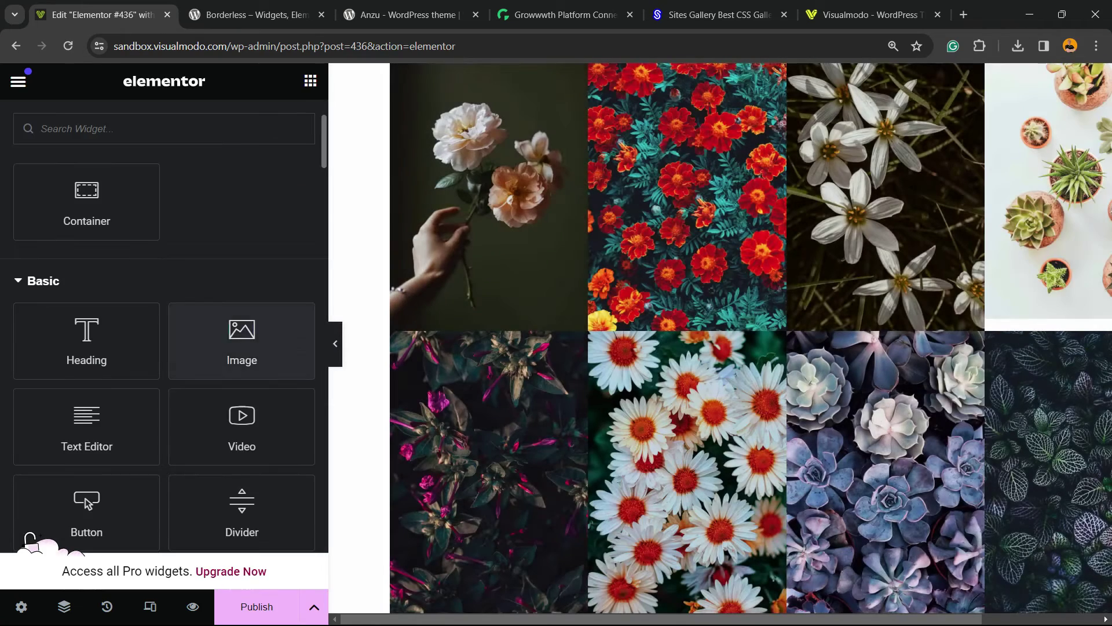
{"action": "left_click", "coordinate": [487, 217]}
{"action": "left_click", "coordinate": [287, 261]}
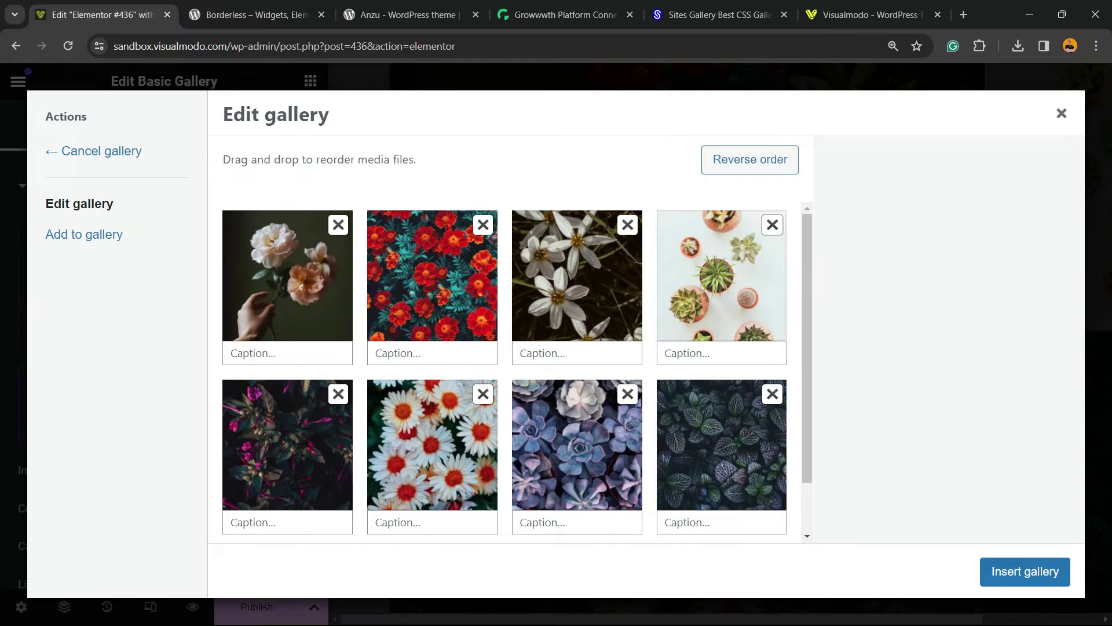
- Close the image list, switch the gallery to 2 columns, and reset browser zoom
{"action": "left_click", "coordinate": [1061, 113]}
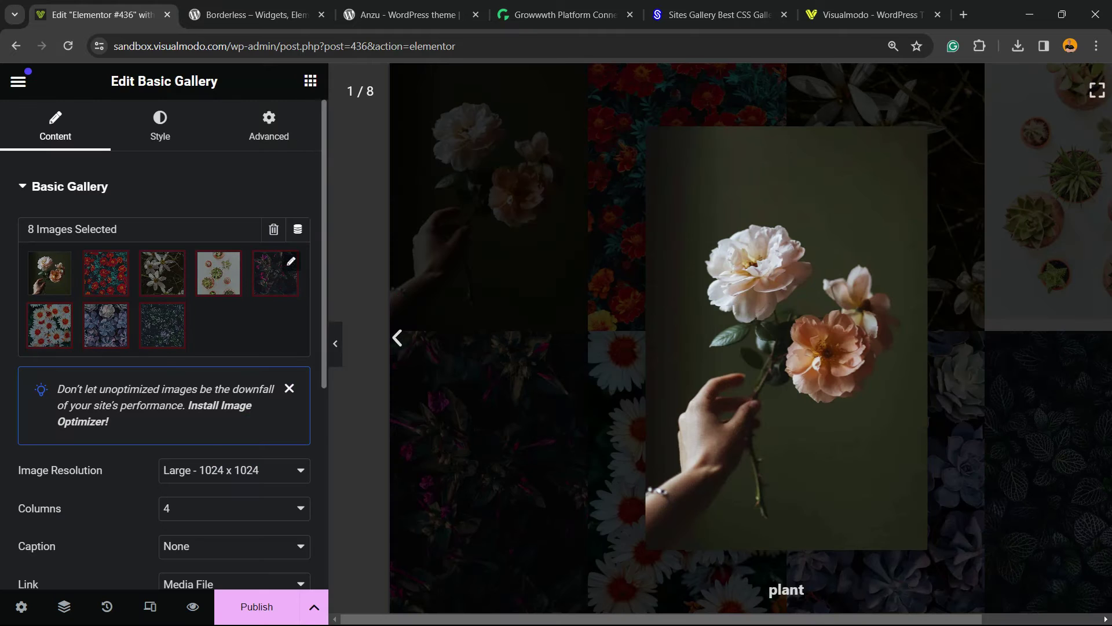
{"action": "scroll", "coordinate": [165, 348], "scroll_direction": "down", "scroll_amount": 2}
{"action": "left_click", "coordinate": [234, 364]}
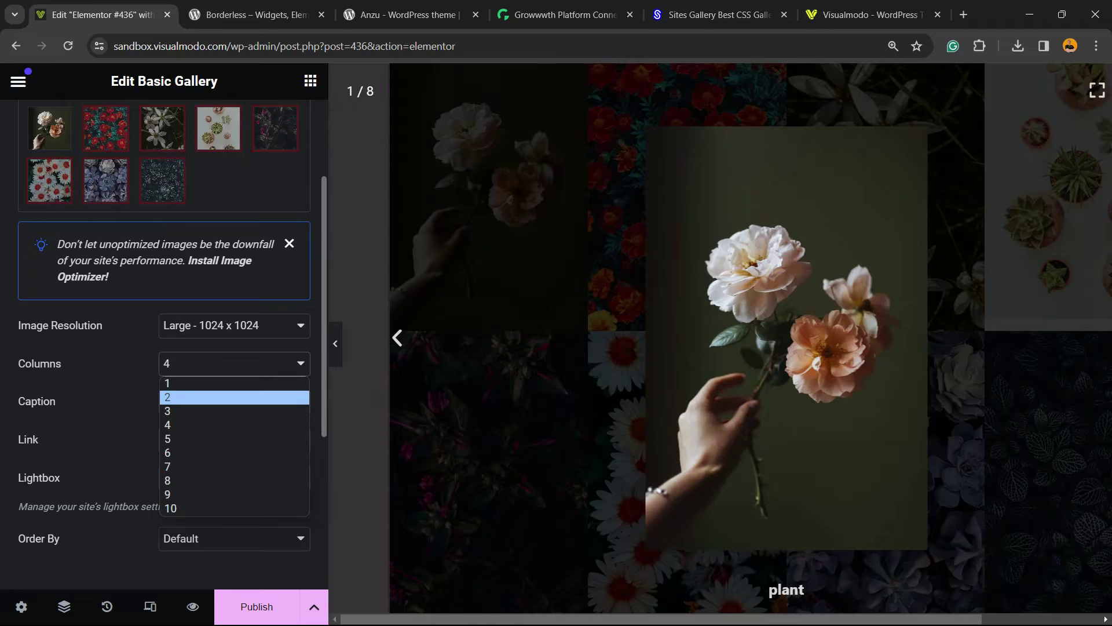
{"action": "left_click", "coordinate": [200, 395]}
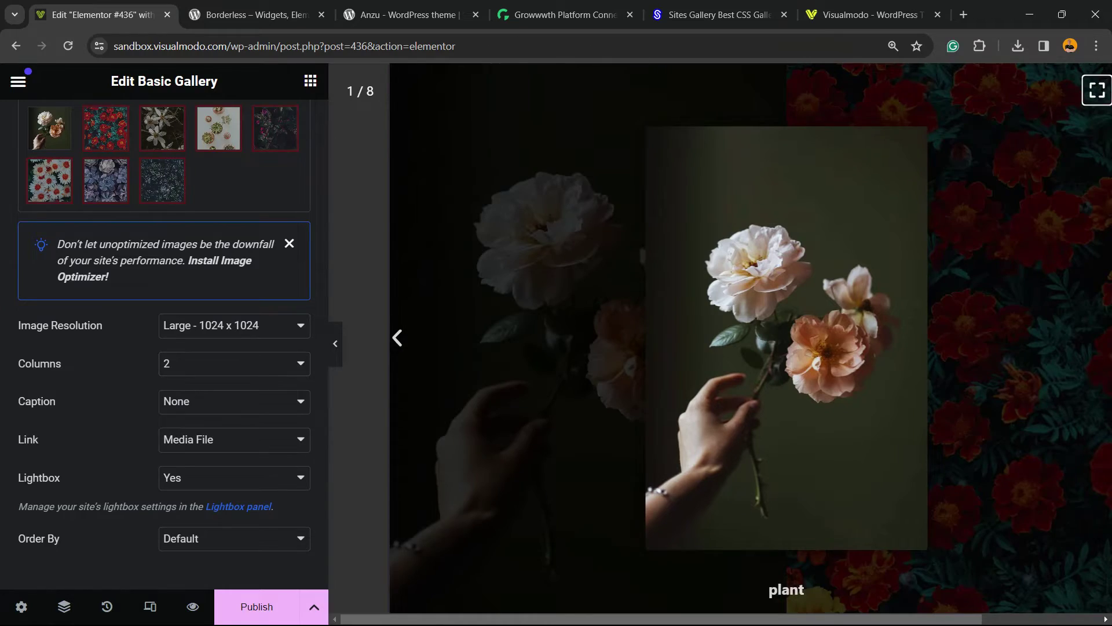
{"action": "left_click", "coordinate": [1098, 89]}
{"action": "key", "text": "Escape"}
{"action": "key", "text": "Escape"}
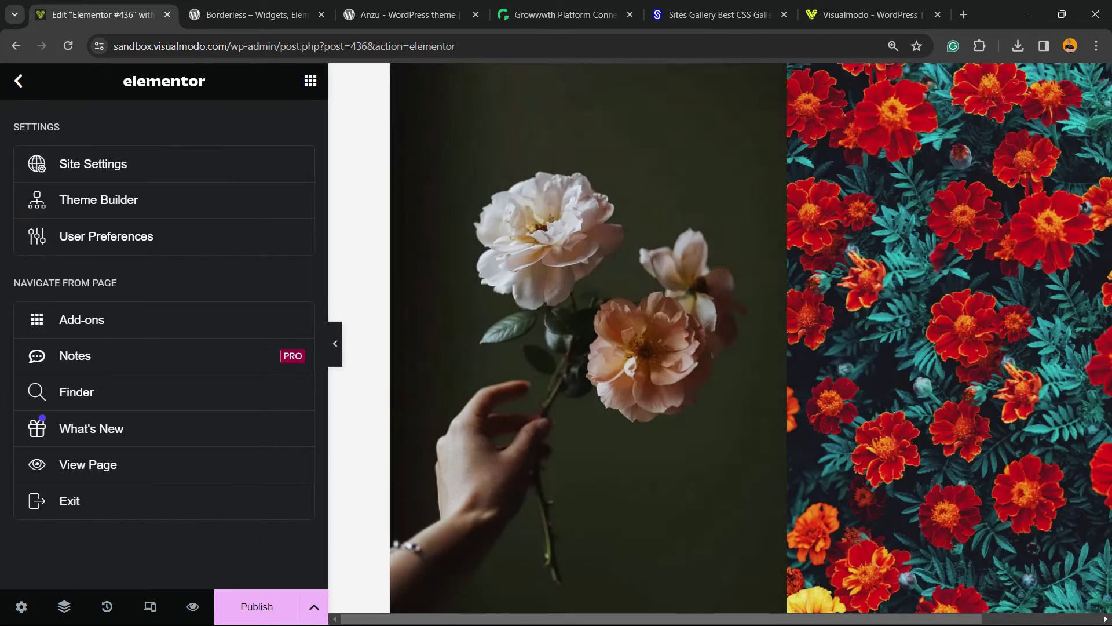
{"action": "key", "text": "ctrl+minus"}
{"action": "scroll", "coordinate": [682, 348], "scroll_direction": "down", "scroll_amount": 2}
{"action": "scroll", "coordinate": [682, 347], "scroll_direction": "down", "scroll_amount": 4}
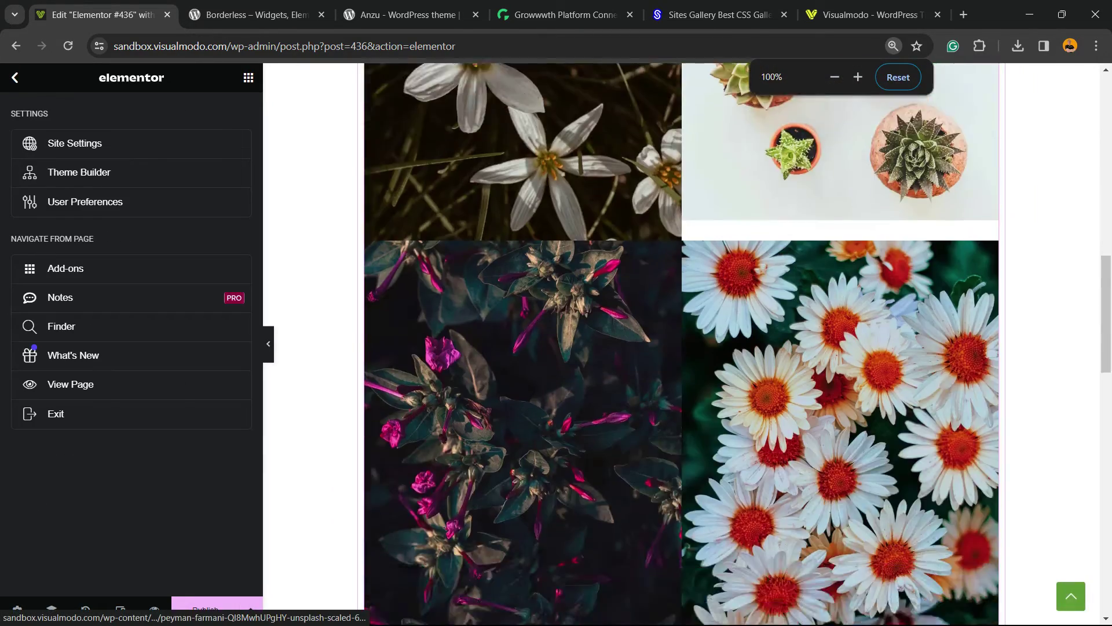
{"action": "scroll", "coordinate": [681, 348], "scroll_direction": "down", "scroll_amount": 4}
{"action": "scroll", "coordinate": [682, 348], "scroll_direction": "up", "scroll_amount": 6}
{"action": "scroll", "coordinate": [682, 347], "scroll_direction": "up", "scroll_amount": 5}
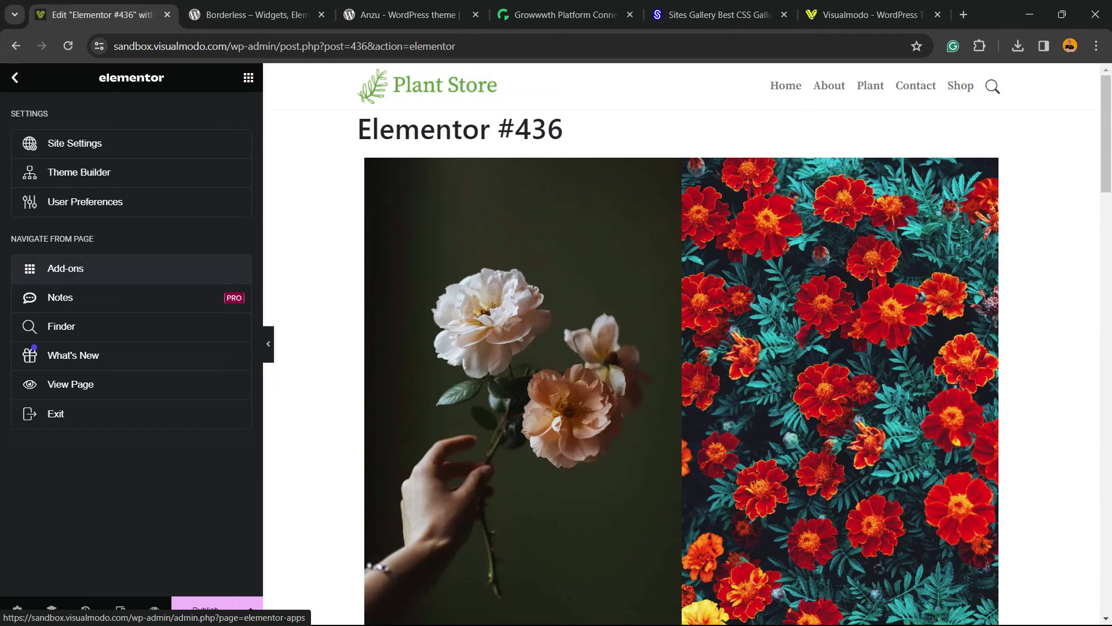
- Set the gallery to 3 columns and switch Lightbox to No
{"action": "left_click", "coordinate": [522, 391]}
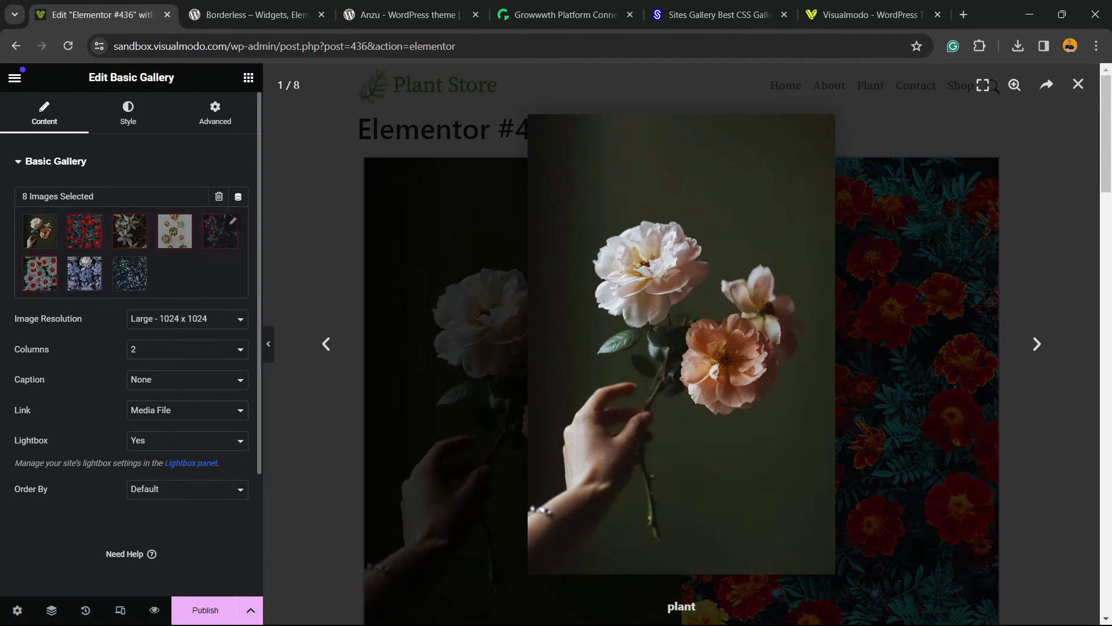
{"action": "left_click", "coordinate": [186, 419]}
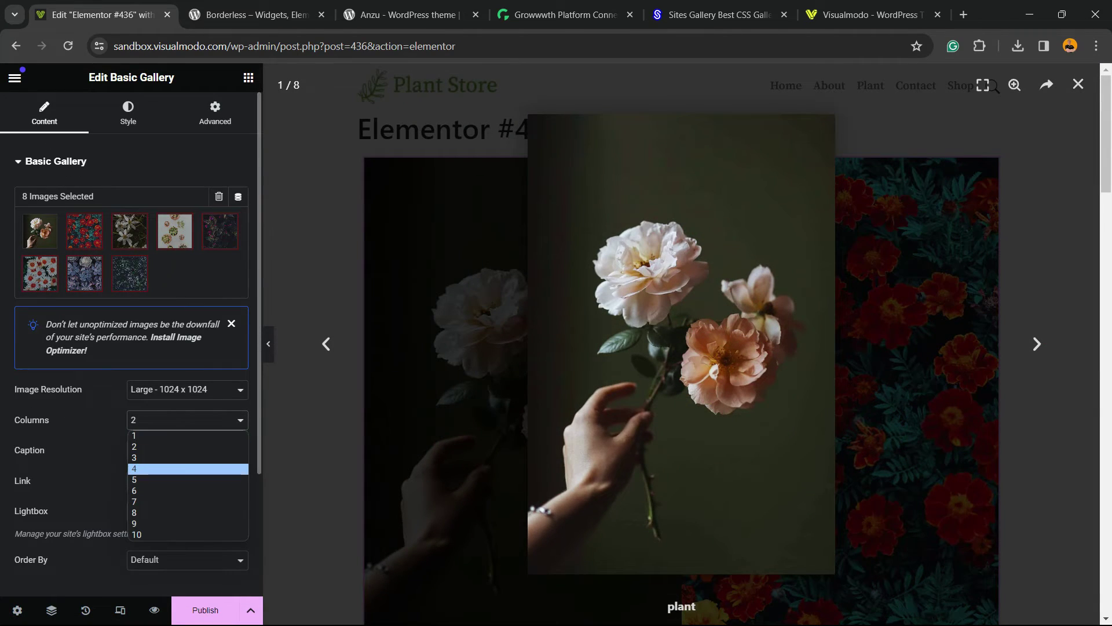
{"action": "left_click", "coordinate": [187, 458]}
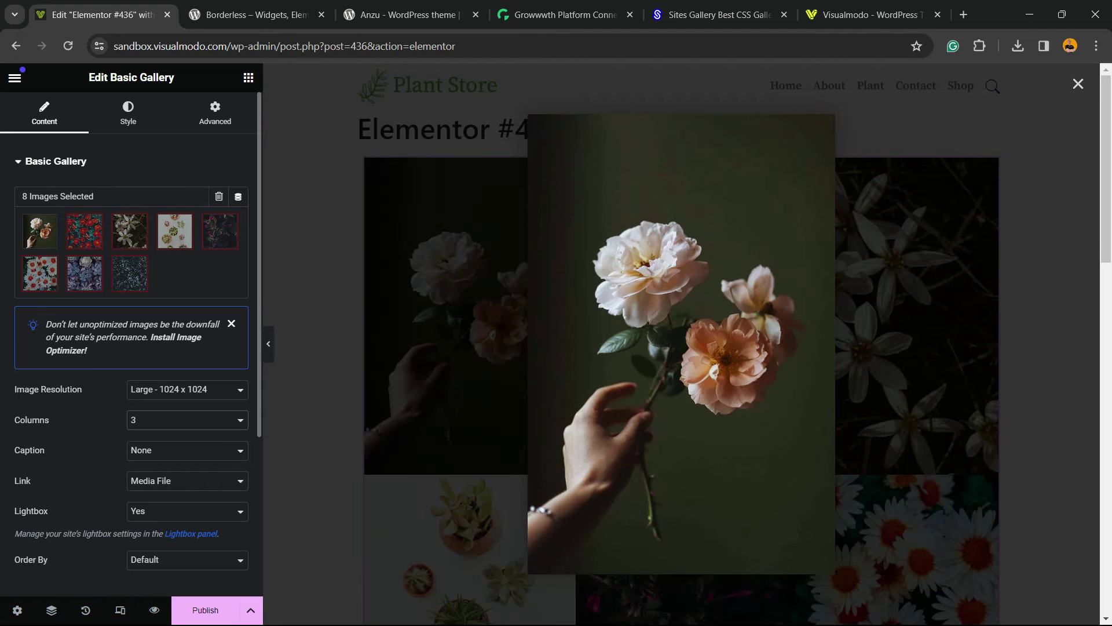
{"action": "left_click", "coordinate": [188, 511]}
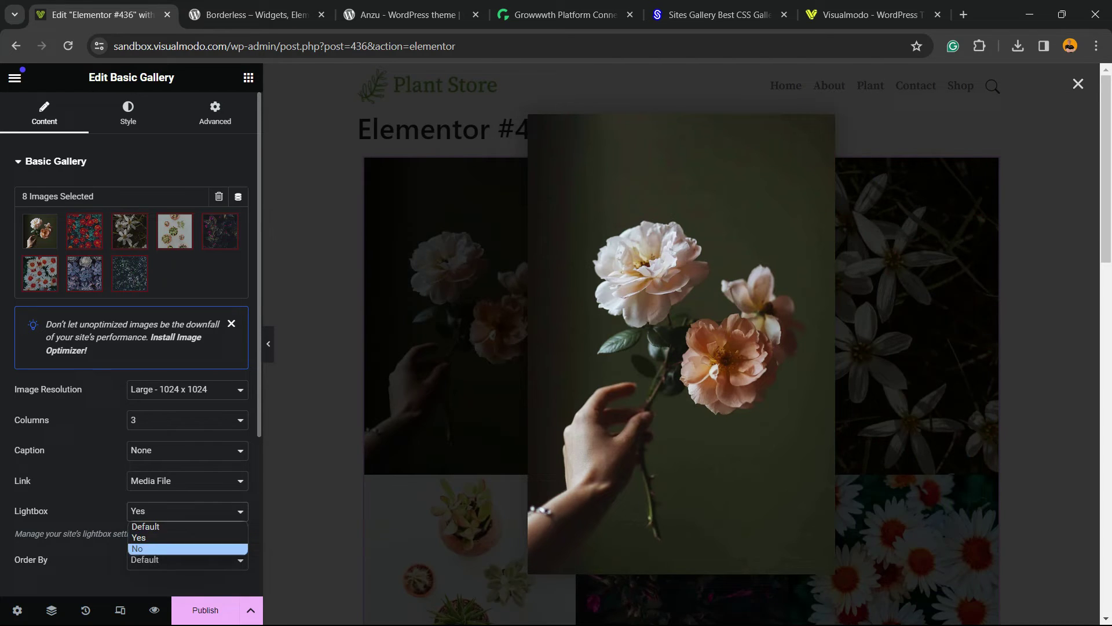
{"action": "left_click", "coordinate": [139, 549]}
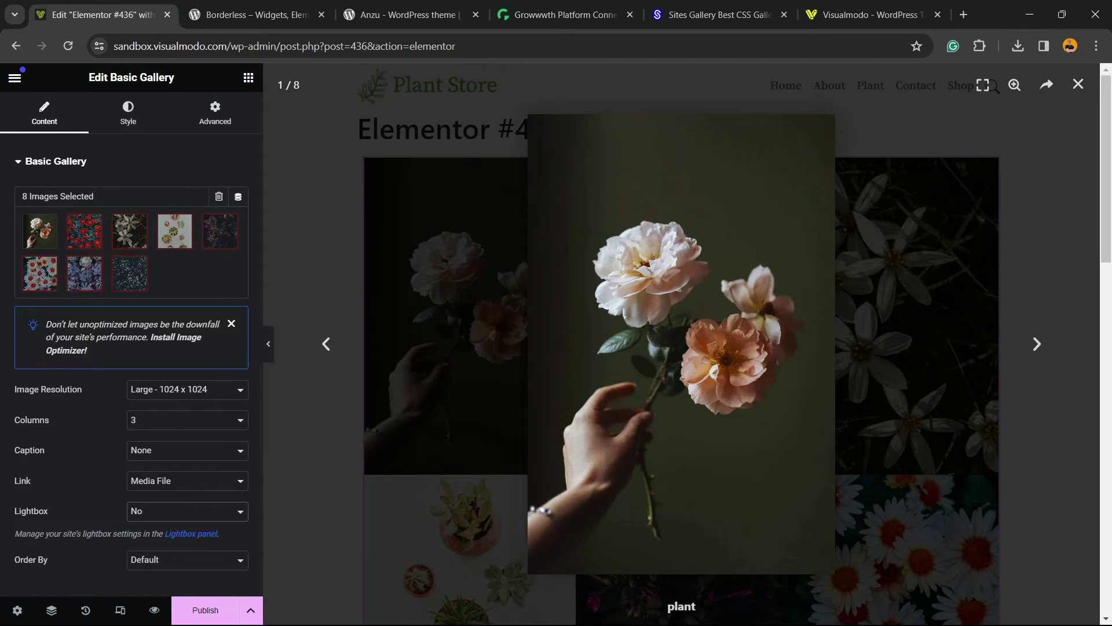
{"action": "left_click", "coordinate": [1037, 344]}
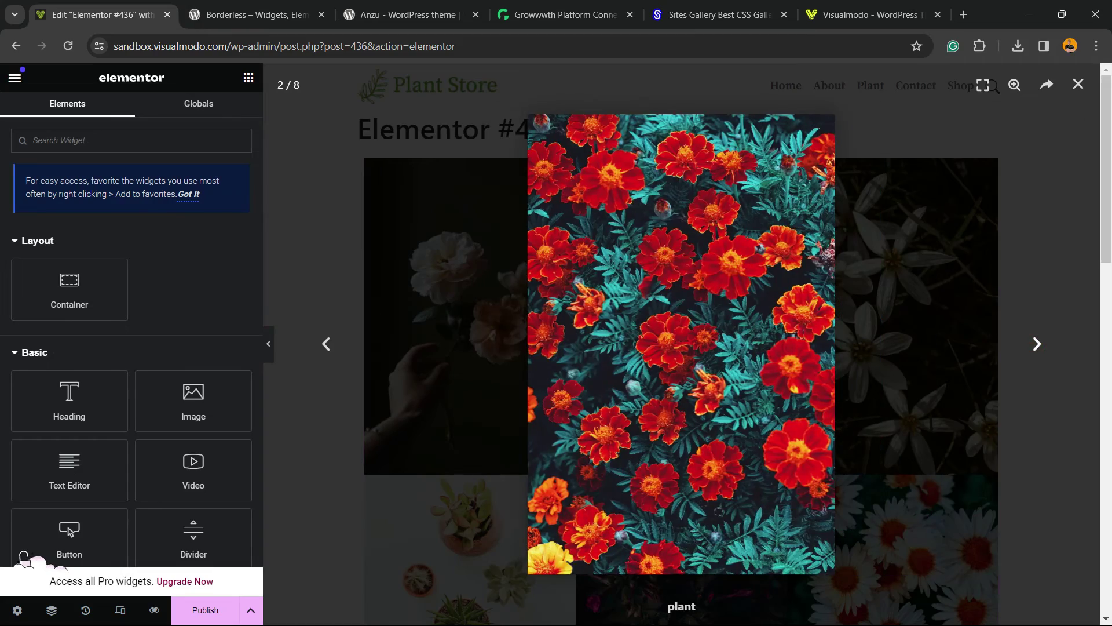
{"action": "key", "text": "Escape"}
{"action": "scroll", "coordinate": [682, 347], "scroll_direction": "down", "scroll_amount": 3}
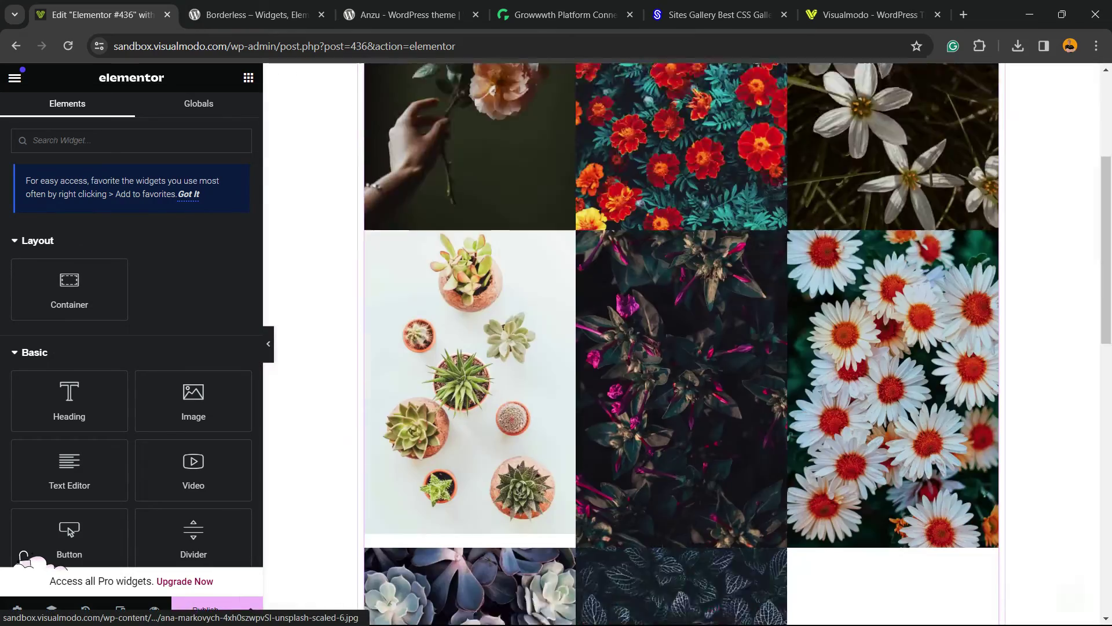
{"action": "scroll", "coordinate": [682, 347], "scroll_direction": "down", "scroll_amount": 2}
{"action": "scroll", "coordinate": [681, 348], "scroll_direction": "up", "scroll_amount": 5}
{"action": "scroll", "coordinate": [682, 348], "scroll_direction": "down", "scroll_amount": 5}
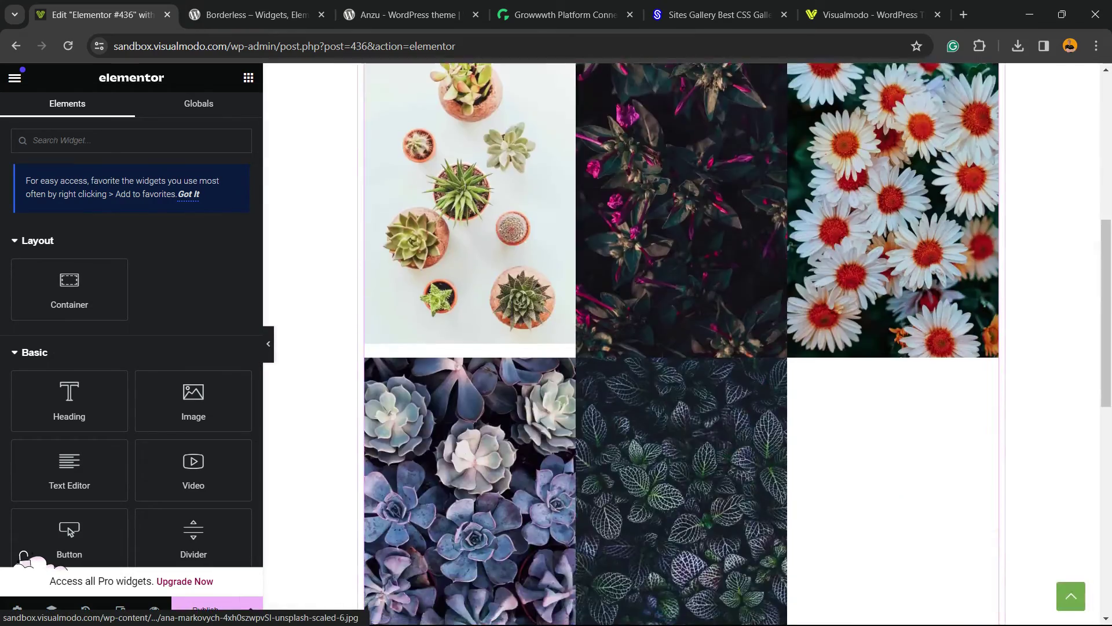
{"action": "scroll", "coordinate": [681, 347], "scroll_direction": "down", "scroll_amount": 3}
{"action": "scroll", "coordinate": [682, 348], "scroll_direction": "up", "scroll_amount": 4}
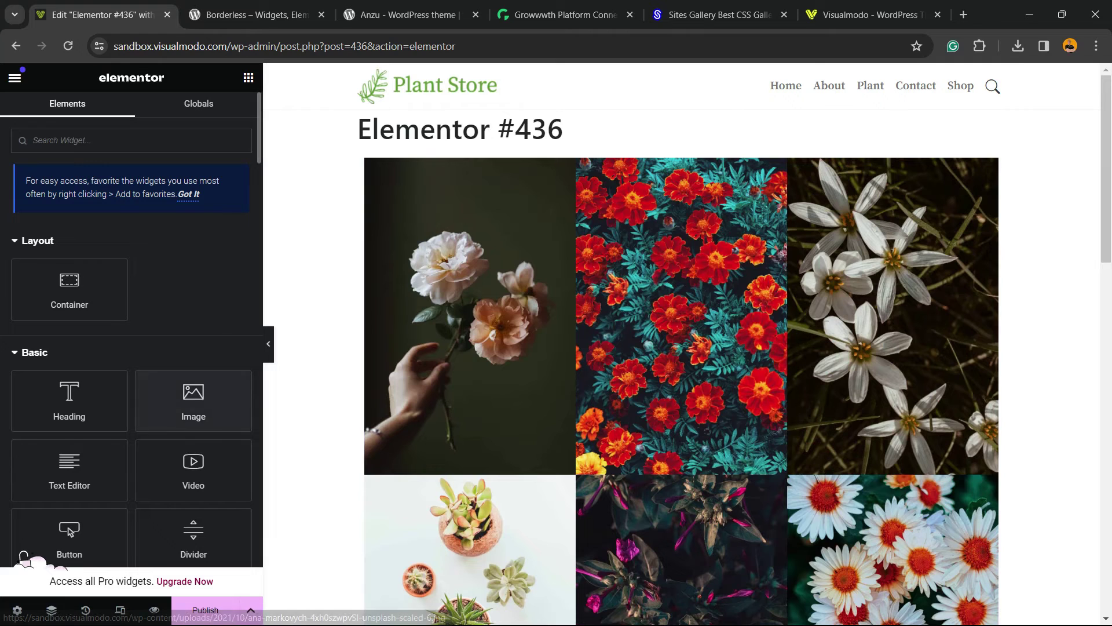
{"action": "left_click", "coordinate": [469, 218]}
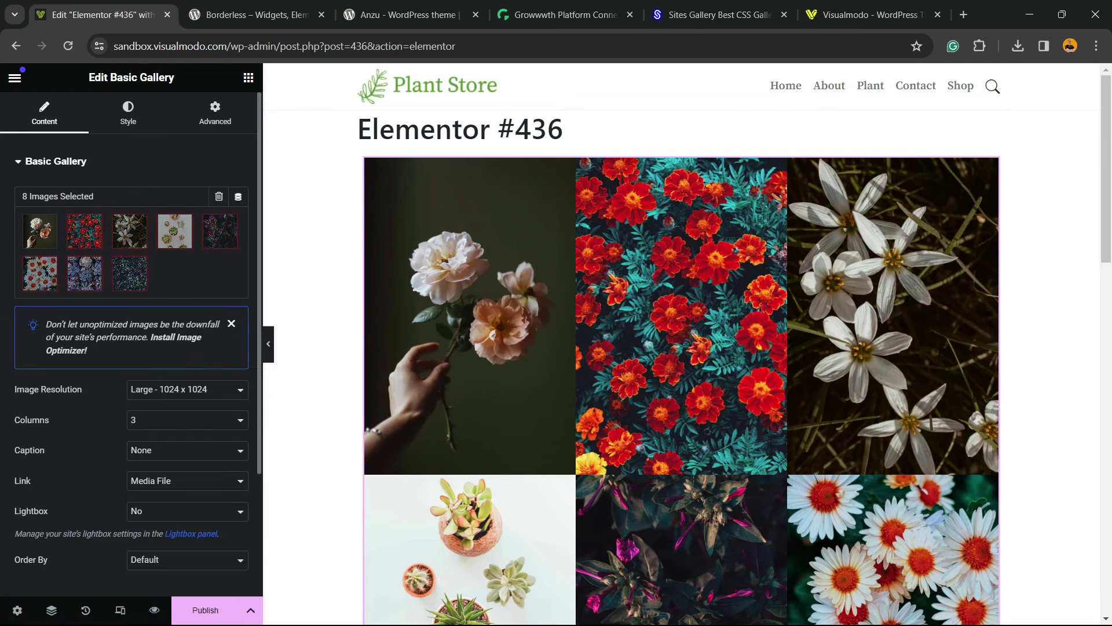
{"action": "scroll", "coordinate": [131, 347], "scroll_direction": "down", "scroll_amount": 2}
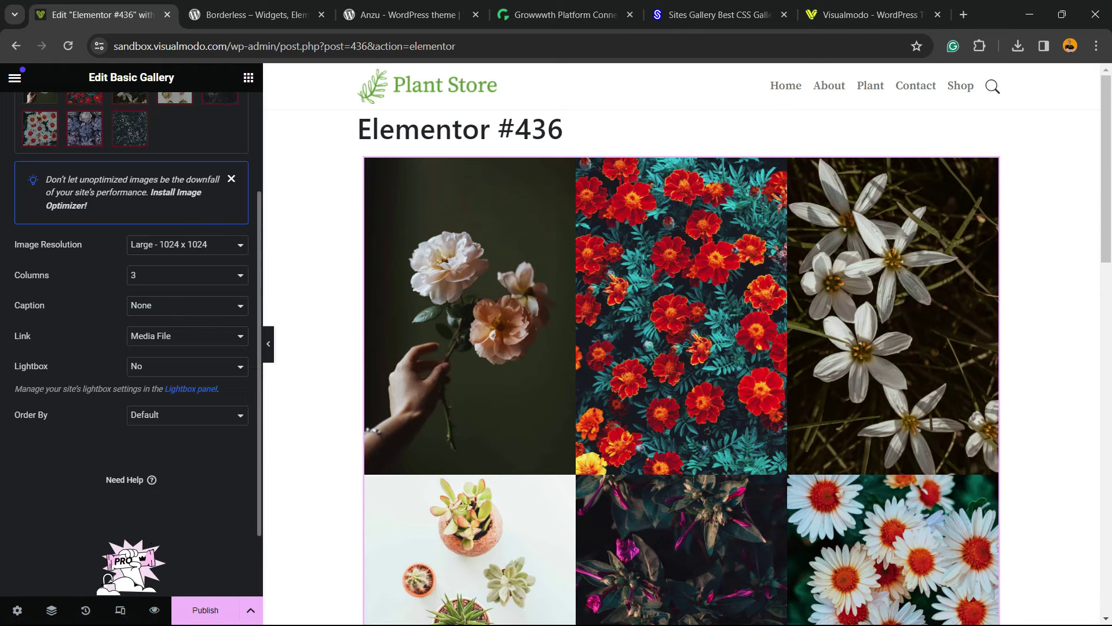
{"action": "scroll", "coordinate": [130, 434], "scroll_direction": "up", "scroll_amount": 2}
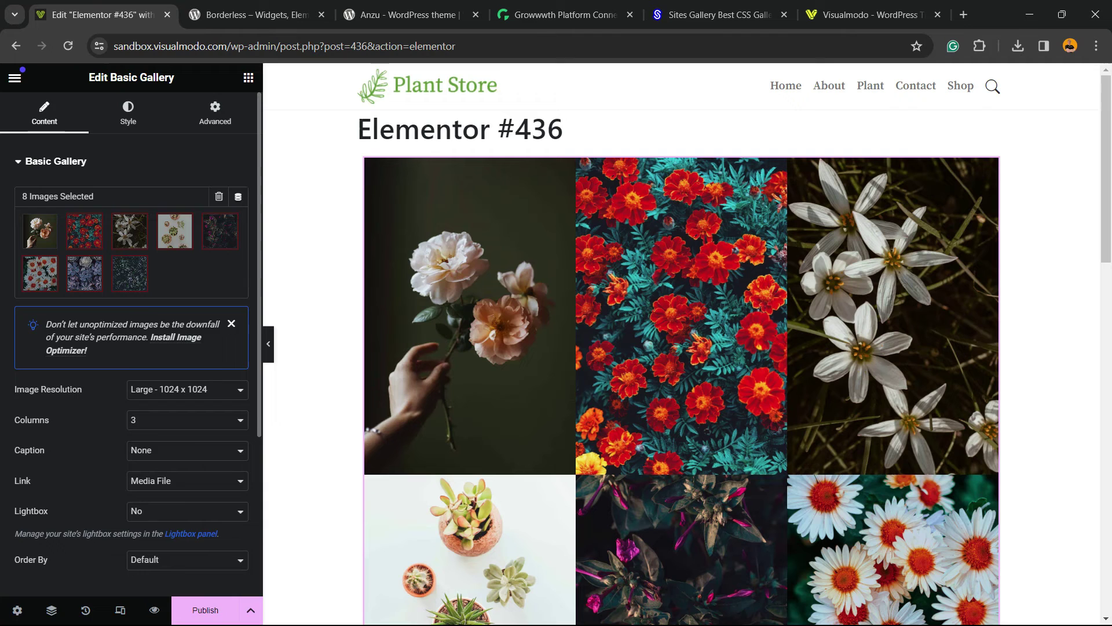
{"action": "scroll", "coordinate": [131, 435], "scroll_direction": "down", "scroll_amount": 2}
{"action": "scroll", "coordinate": [130, 348], "scroll_direction": "up", "scroll_amount": 2}
{"action": "scroll", "coordinate": [131, 348], "scroll_direction": "down", "scroll_amount": 3}
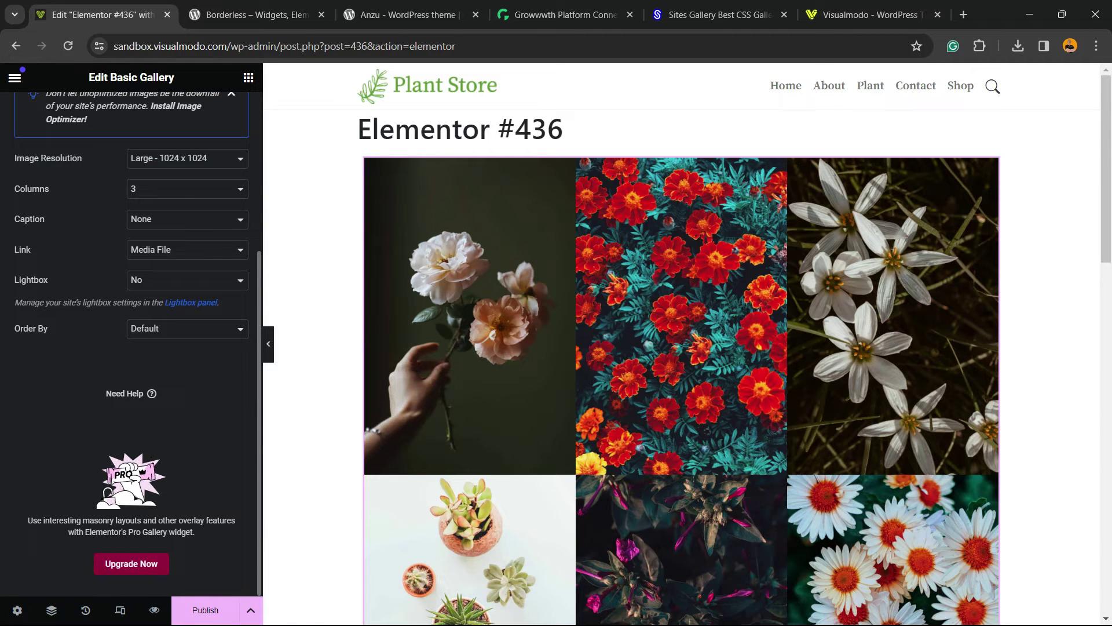
{"action": "scroll", "coordinate": [130, 348], "scroll_direction": "up", "scroll_amount": 2}
{"action": "scroll", "coordinate": [130, 348], "scroll_direction": "down", "scroll_amount": 1}
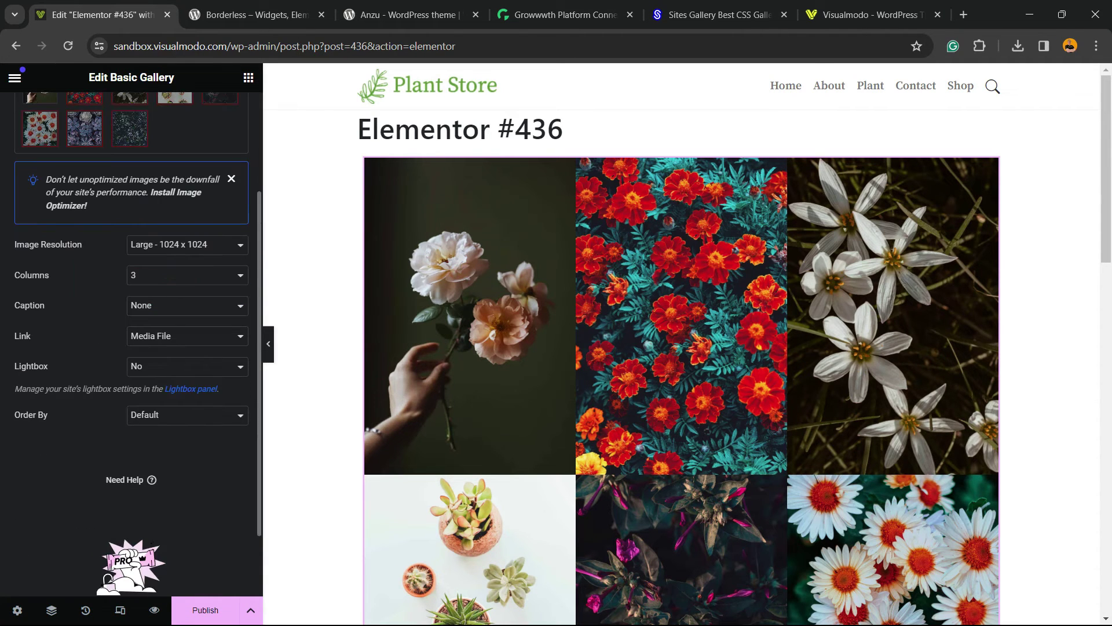
{"action": "left_click", "coordinate": [186, 415]}
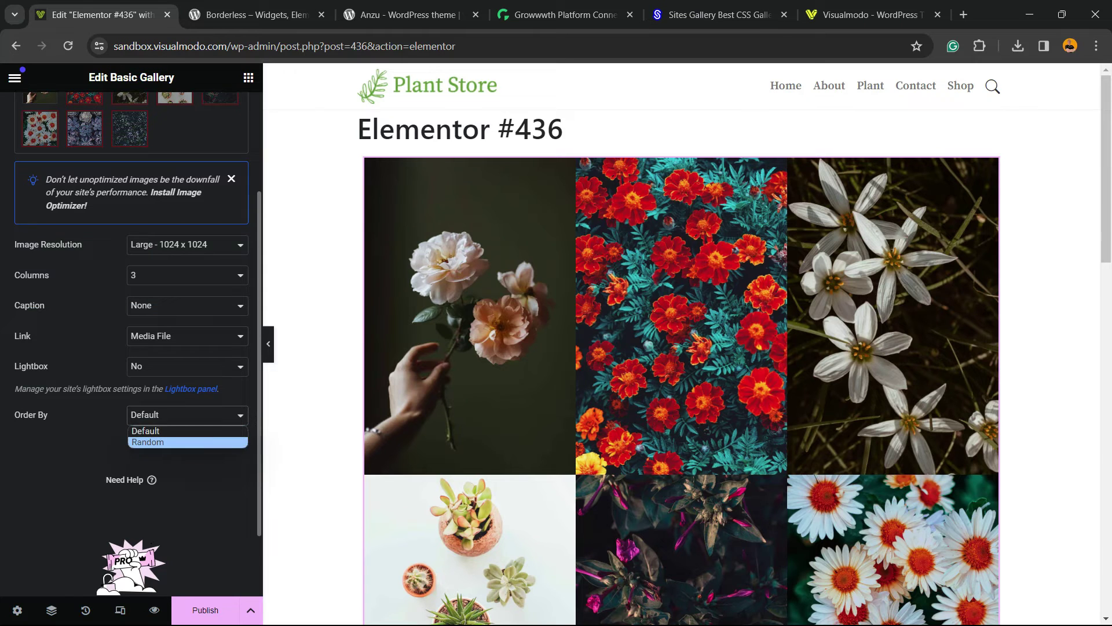
{"action": "left_click", "coordinate": [147, 442]}
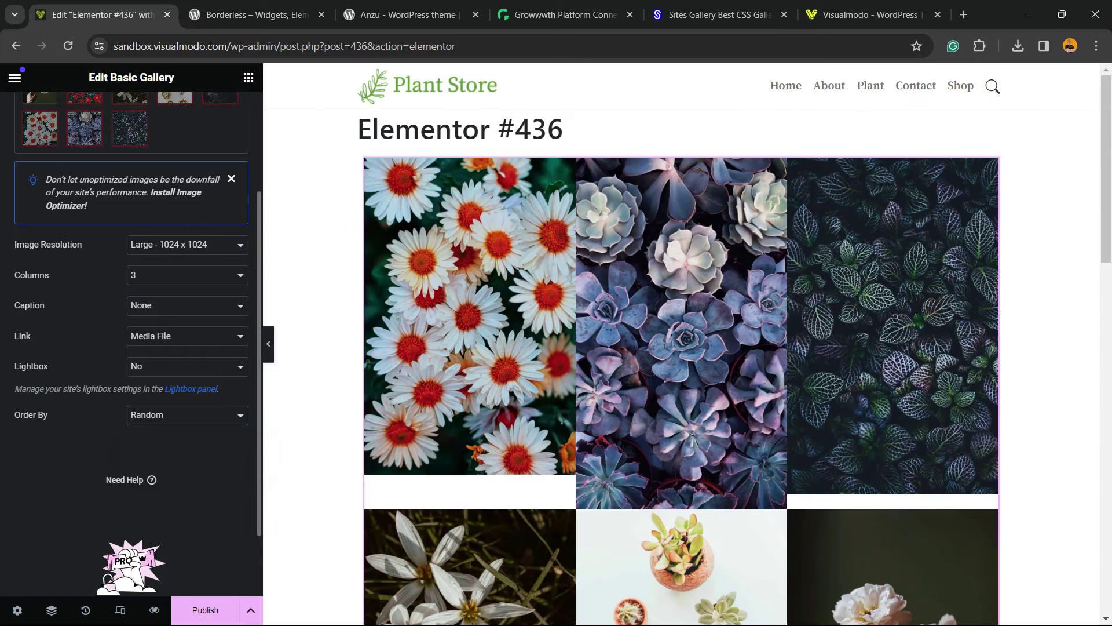
{"action": "left_click", "coordinate": [187, 415]}
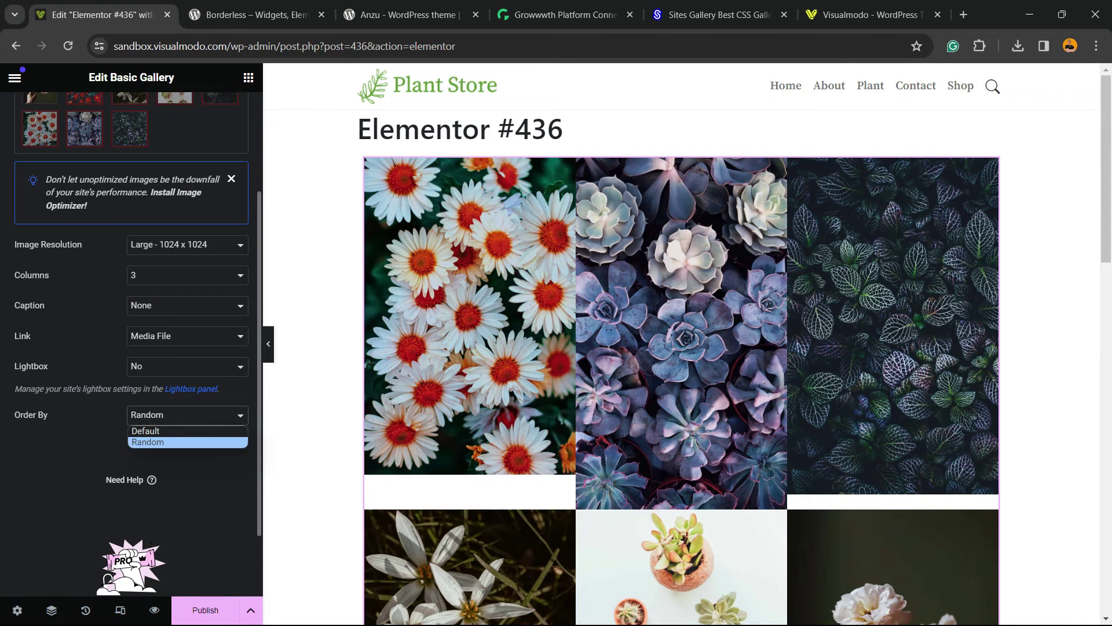
{"action": "left_click", "coordinate": [147, 427]}
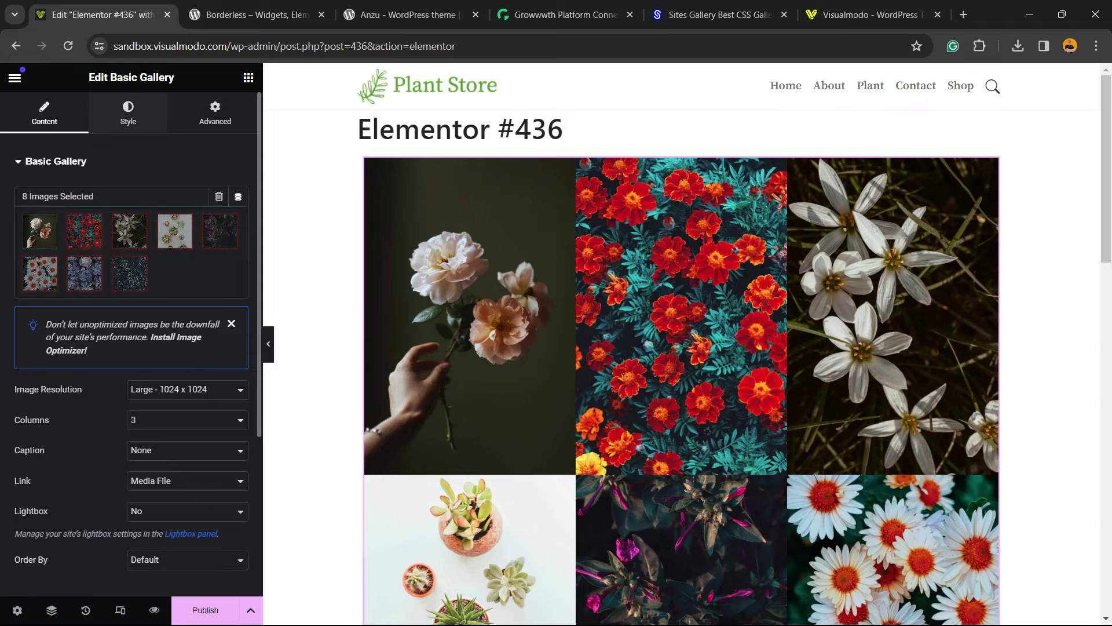
- In the Style settings, set image Spacing to Custom and drag the slider to 8 px
{"action": "left_click", "coordinate": [128, 111]}
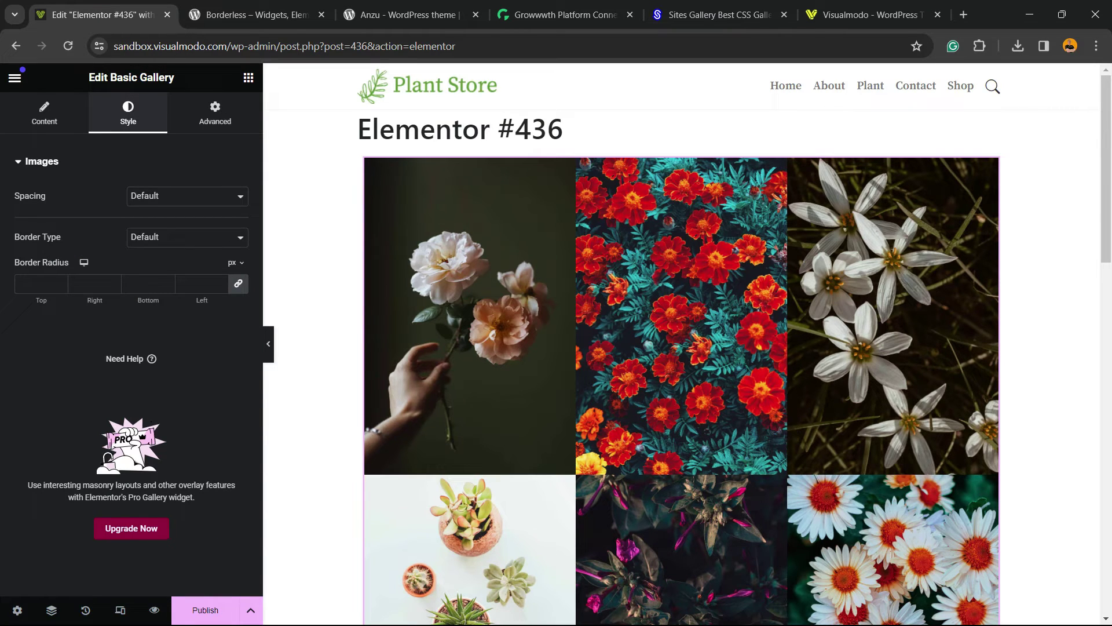
{"action": "left_click", "coordinate": [187, 196]}
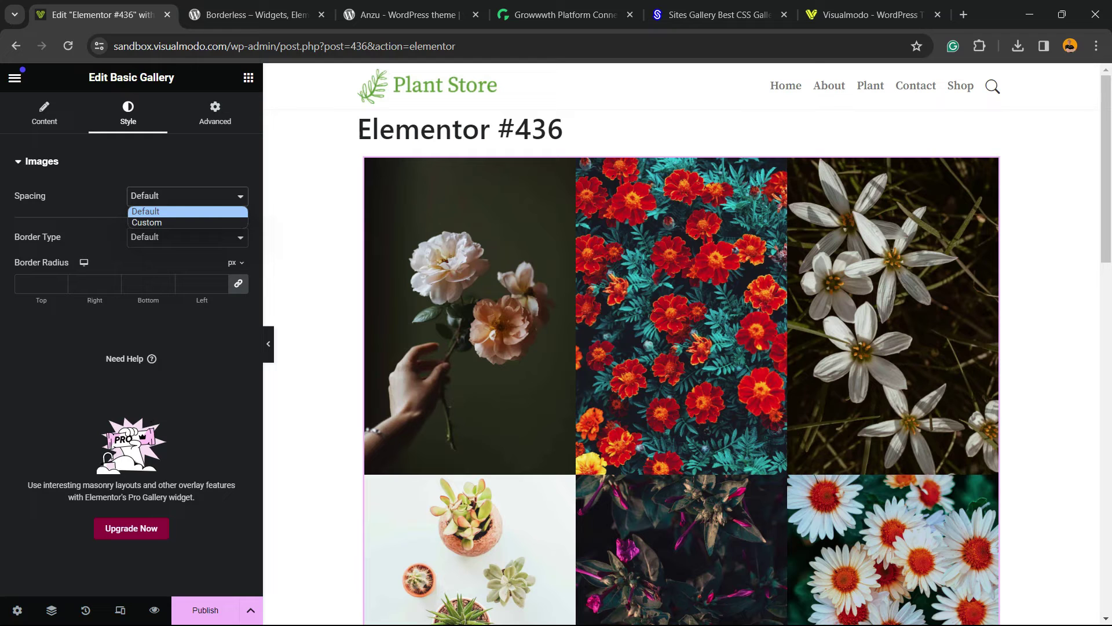
{"action": "left_click", "coordinate": [146, 222]}
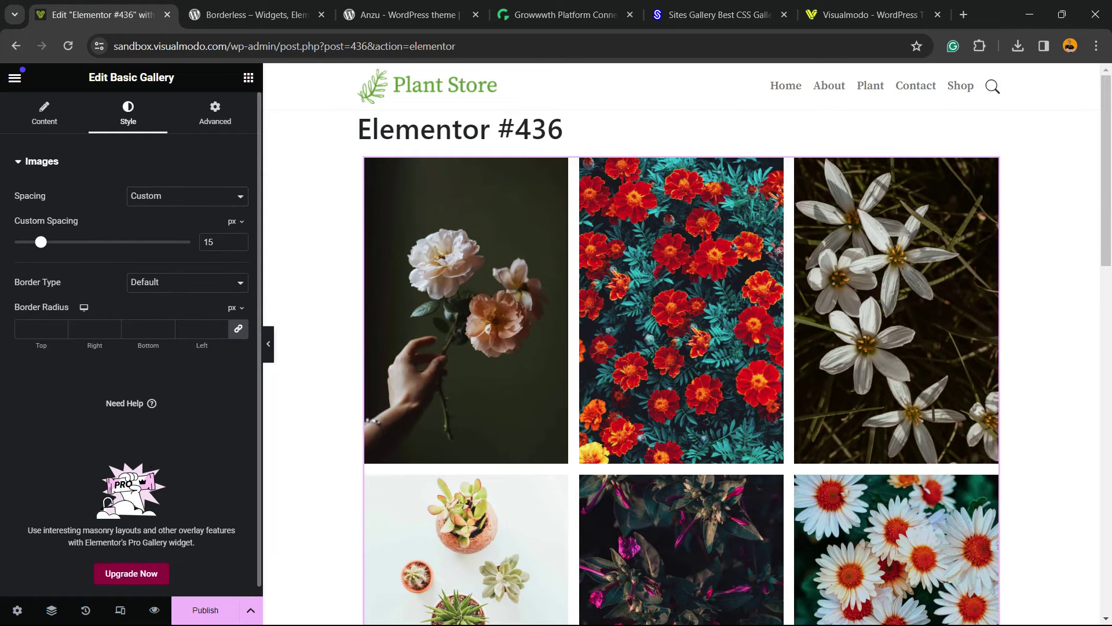
{"action": "left_click_drag", "start_coordinate": [40, 242], "coordinate": [27, 241]}
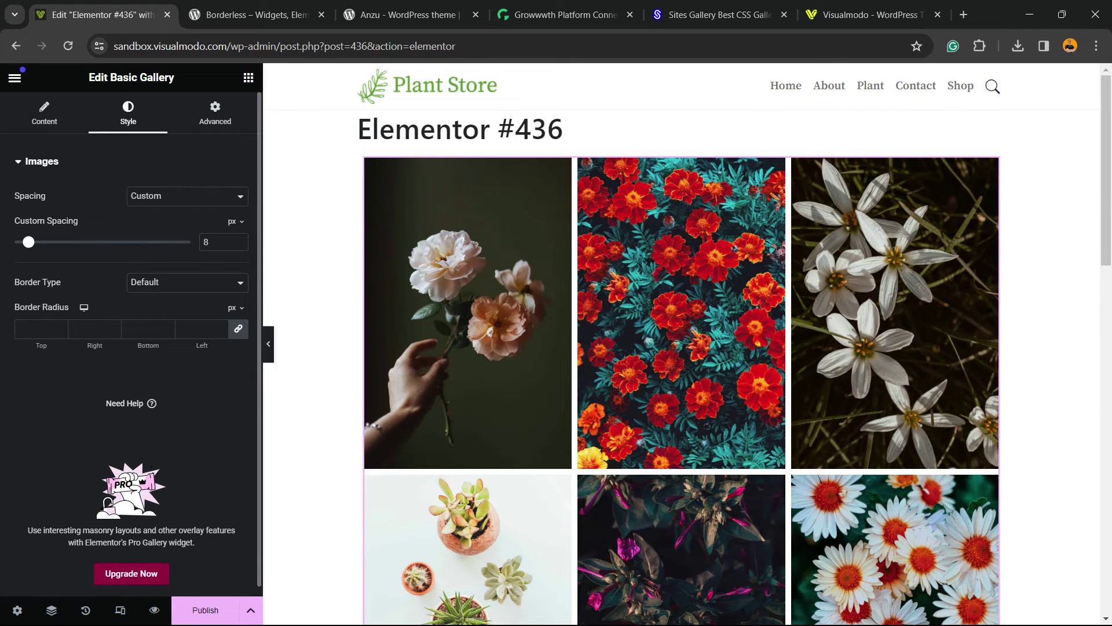
{"action": "scroll", "coordinate": [682, 348], "scroll_direction": "down", "scroll_amount": 5}
{"action": "scroll", "coordinate": [681, 348], "scroll_direction": "up", "scroll_amount": 5}
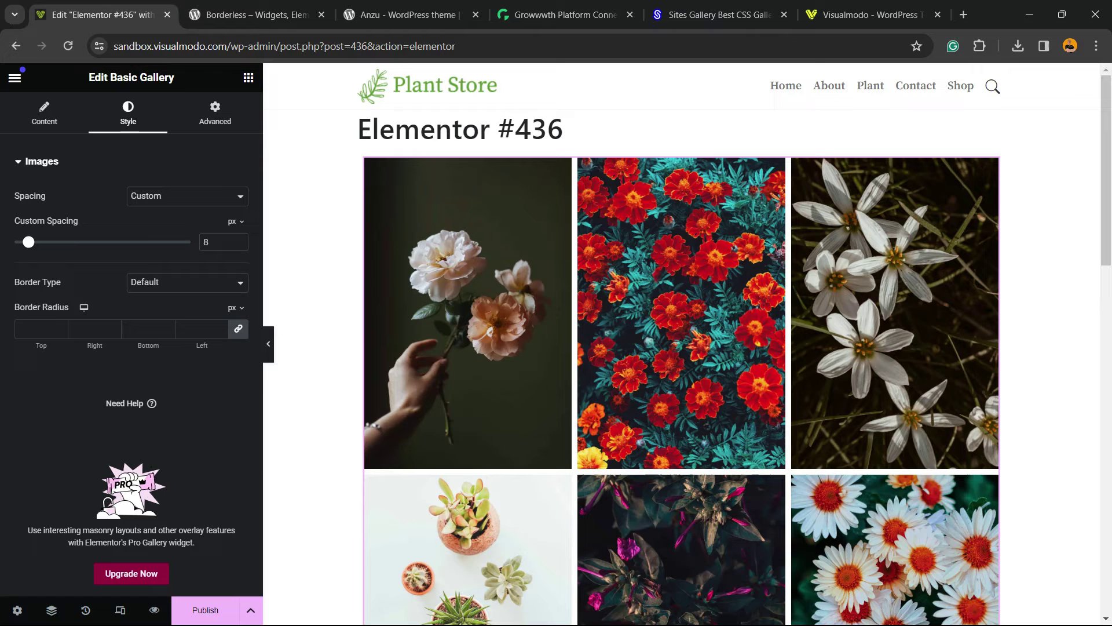
{"action": "scroll", "coordinate": [682, 347], "scroll_direction": "down", "scroll_amount": 1}
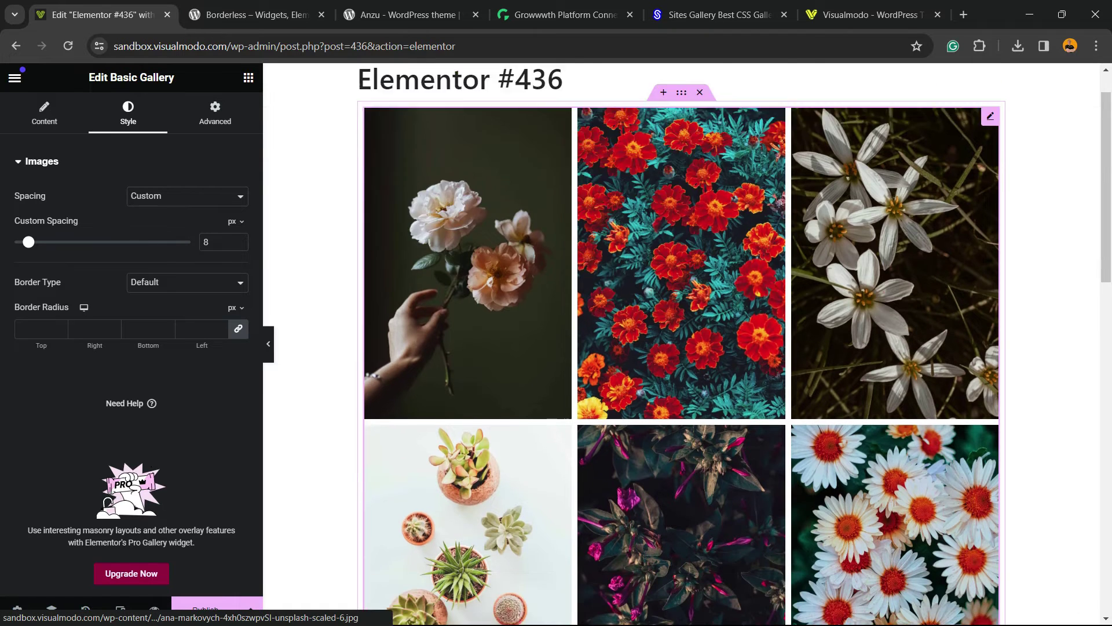
{"action": "scroll", "coordinate": [681, 347], "scroll_direction": "down", "scroll_amount": 4}
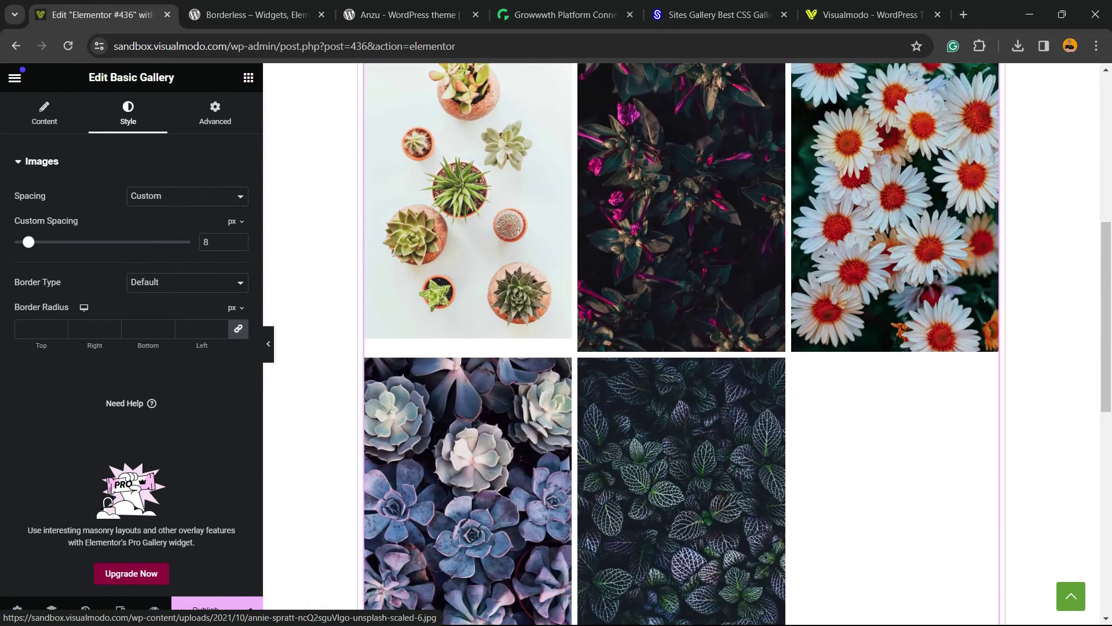
{"action": "scroll", "coordinate": [434, 340], "scroll_direction": "down", "scroll_amount": 2}
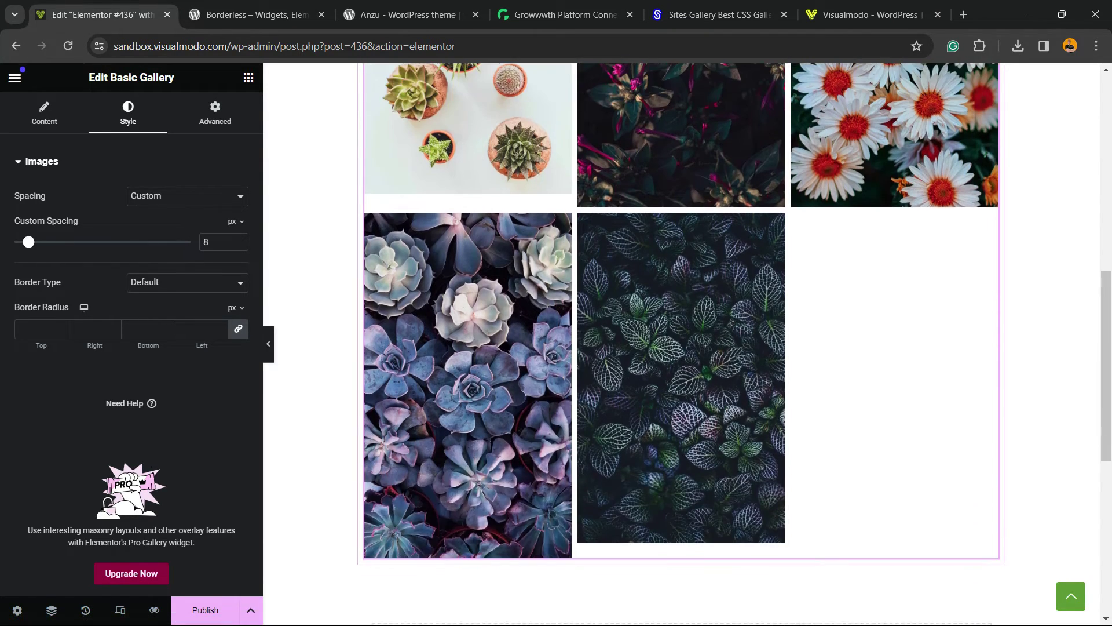
{"action": "scroll", "coordinate": [682, 348], "scroll_direction": "up", "scroll_amount": 2}
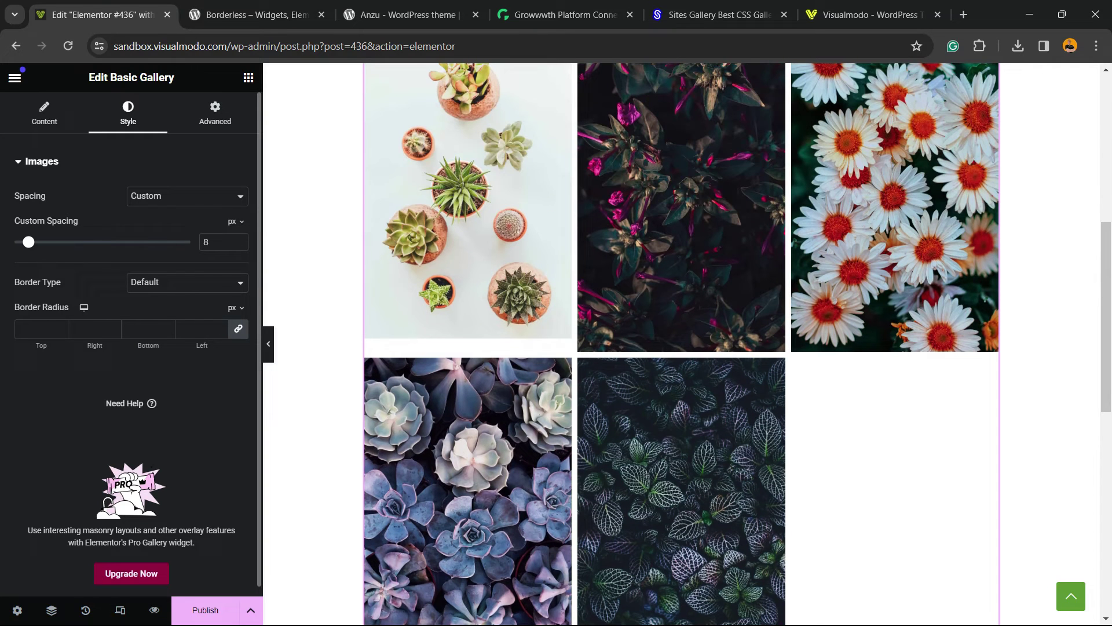
- Try a Solid border type on the gallery images, then remove it
{"action": "left_click", "coordinate": [187, 282]}
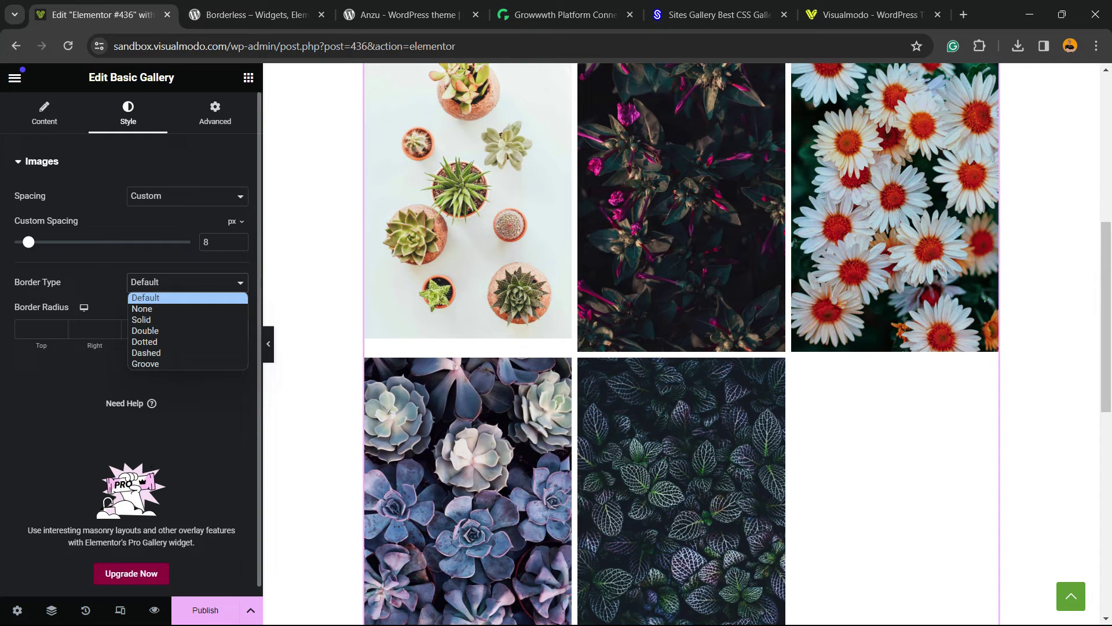
{"action": "key", "text": "Down"}
{"action": "key", "text": "Down"}
{"action": "key", "text": "Return"}
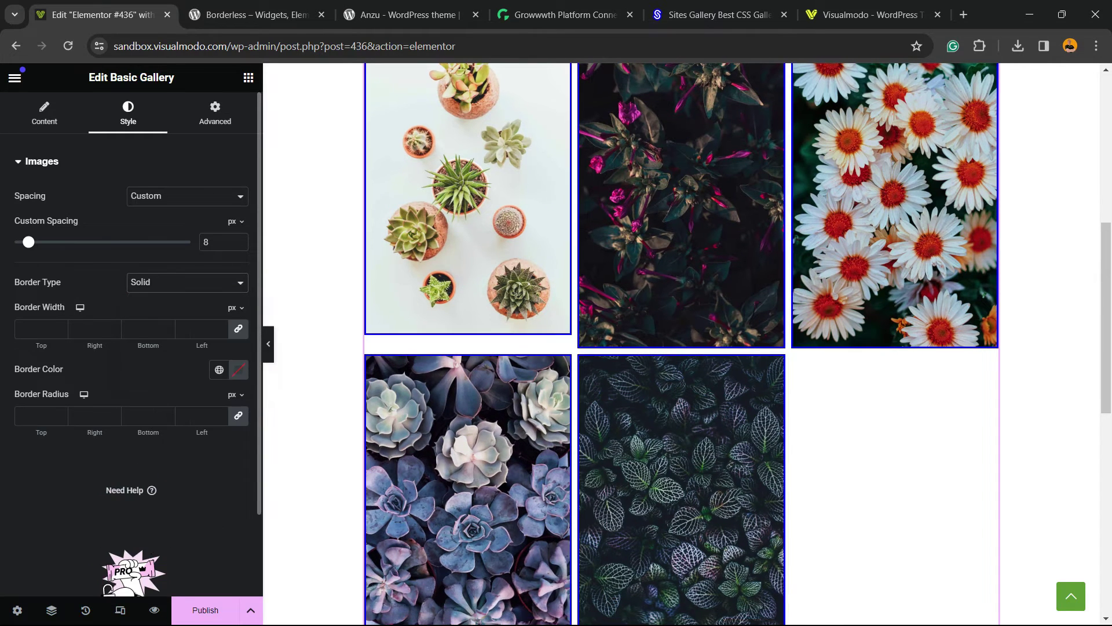
{"action": "left_click", "coordinate": [187, 282]}
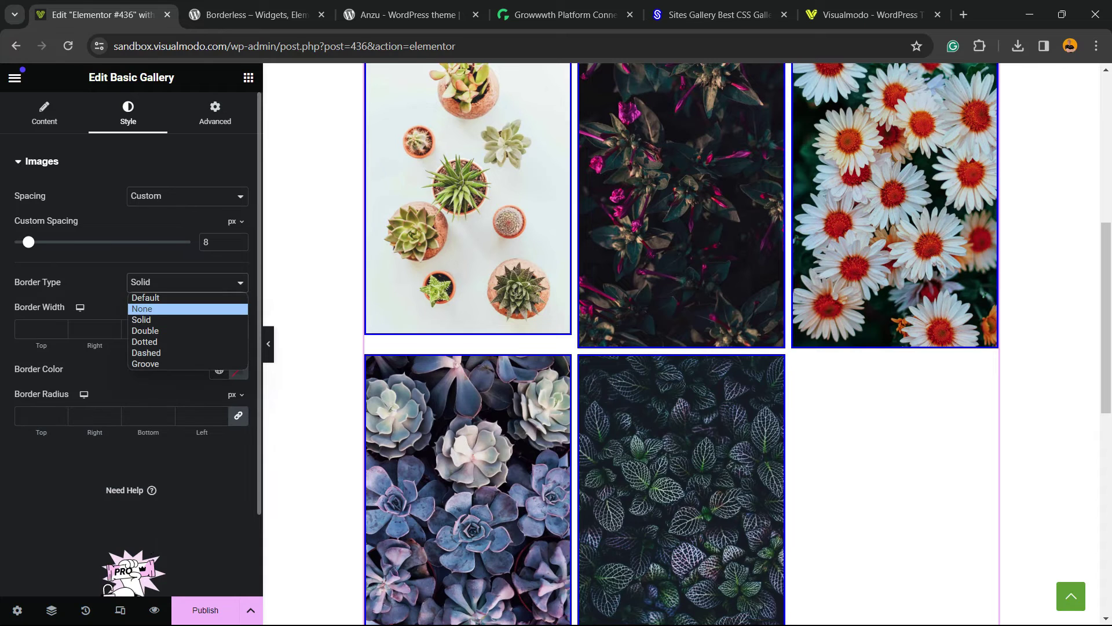
- Try a Double border, reset Border Type to Default, and open the Advanced tab
{"action": "left_click", "coordinate": [187, 309]}
{"action": "left_click", "coordinate": [187, 282]}
{"action": "key", "text": "Down"}
{"action": "key", "text": "Down"}
{"action": "key", "text": "Return"}
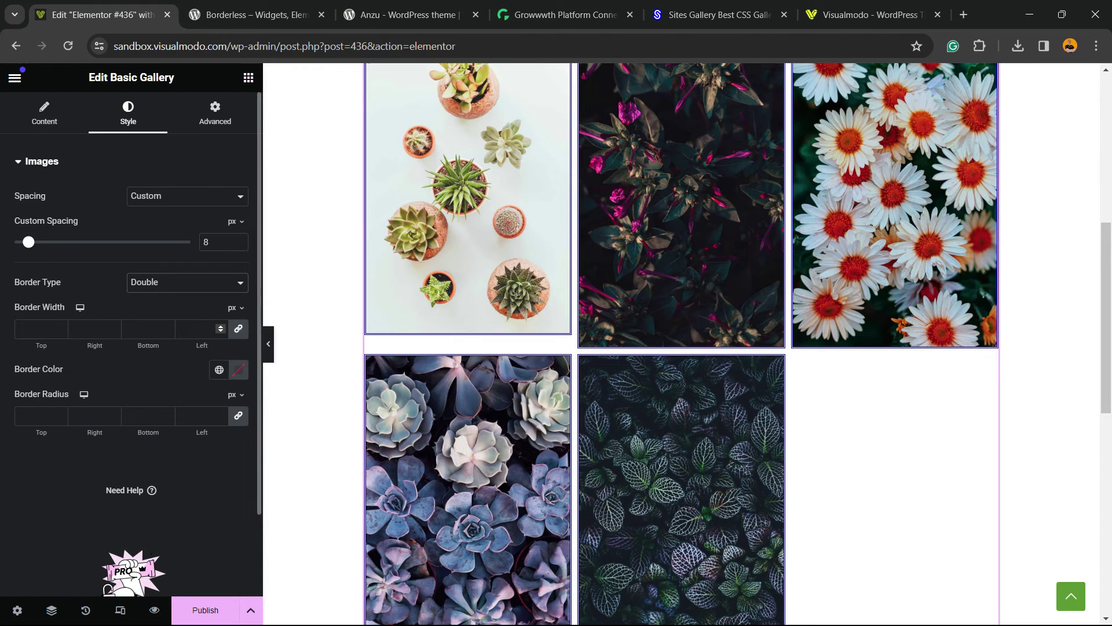
{"action": "left_click", "coordinate": [187, 282]}
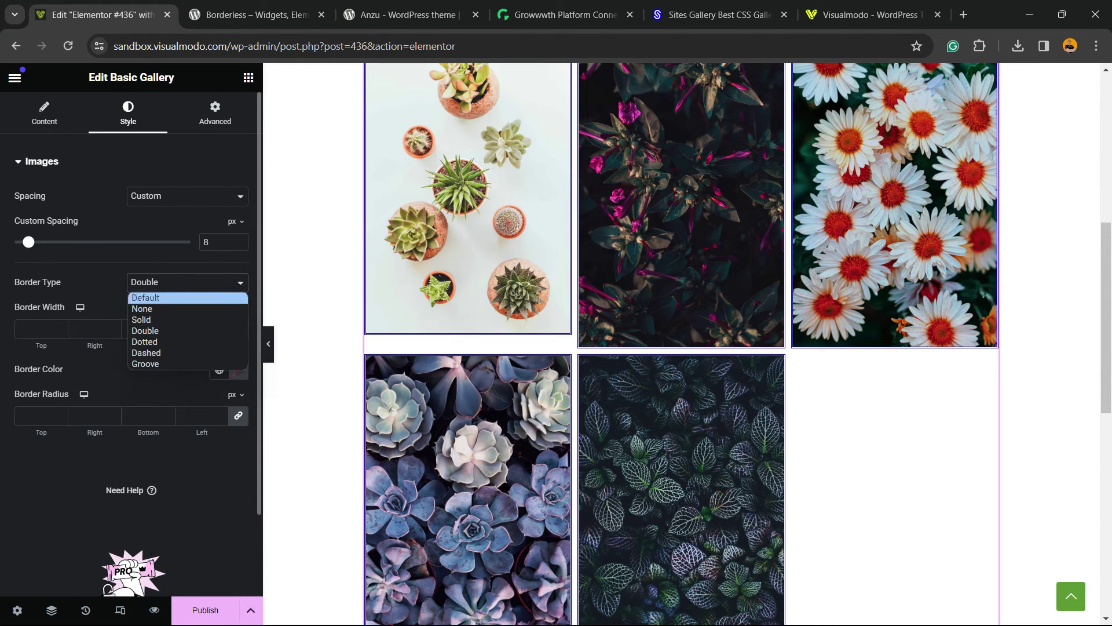
{"action": "left_click", "coordinate": [187, 298]}
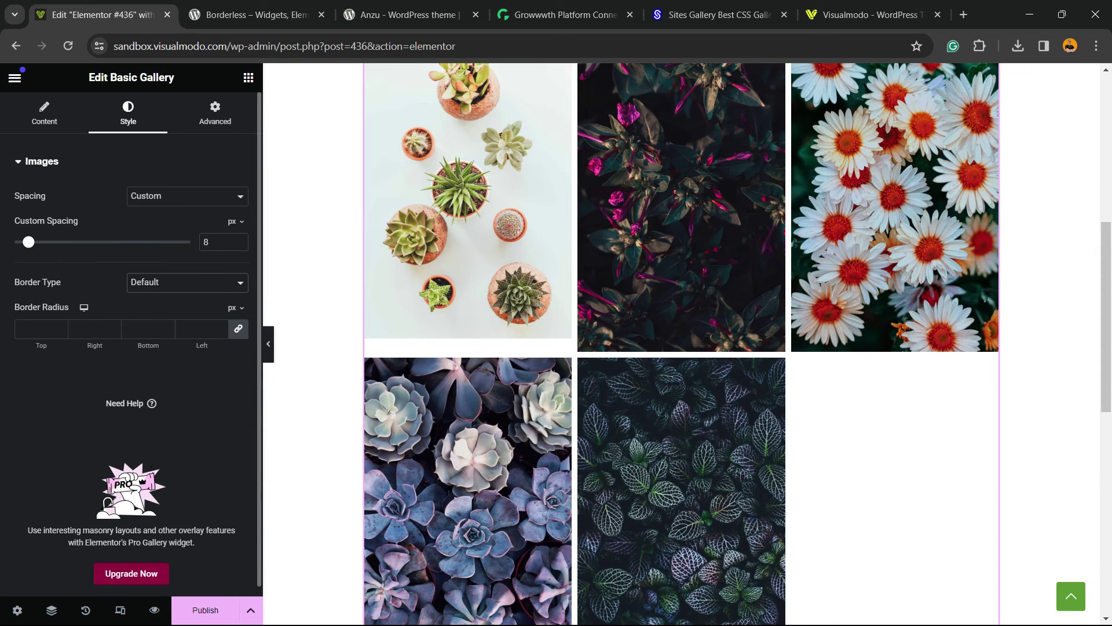
{"action": "left_click", "coordinate": [214, 113]}
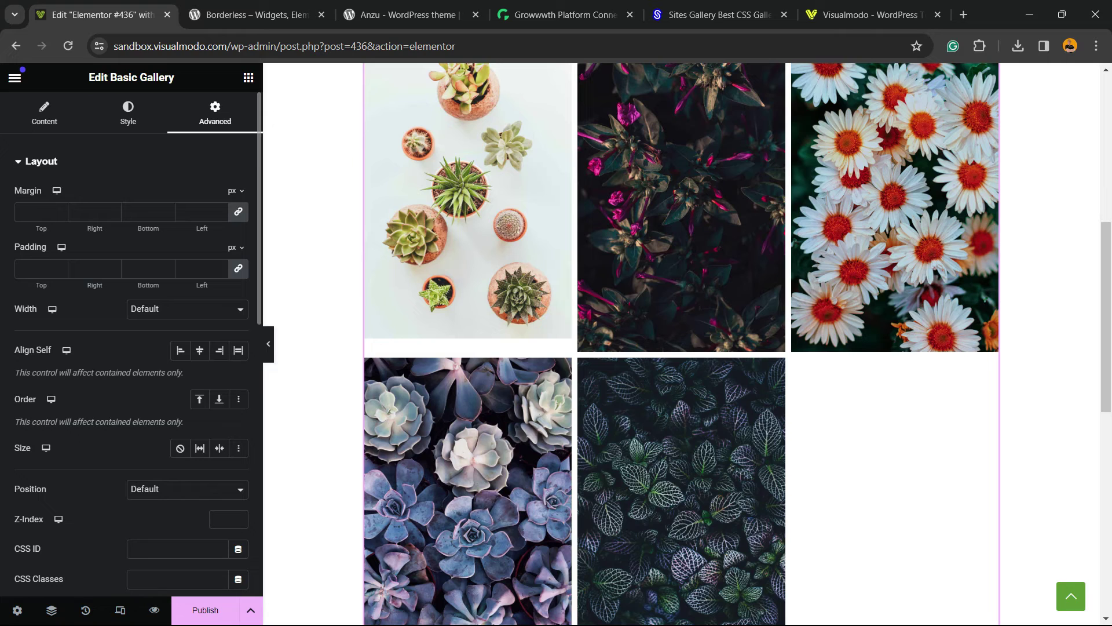
{"action": "left_click", "coordinate": [200, 350]}
{"action": "left_click", "coordinate": [238, 350]}
{"action": "scroll", "coordinate": [238, 350], "scroll_direction": "down", "scroll_amount": 2}
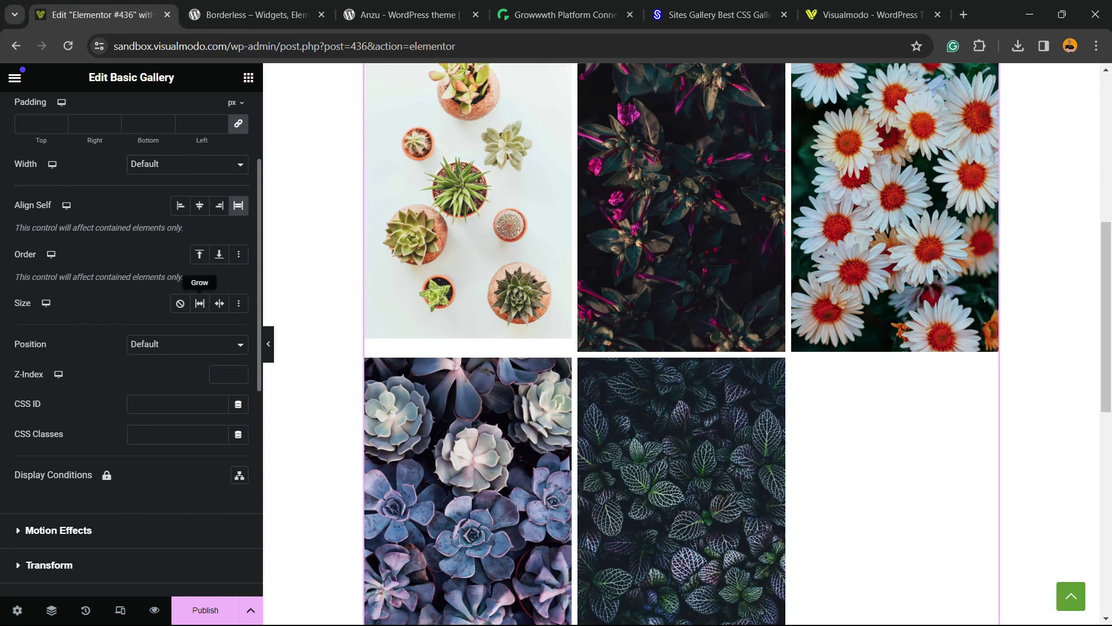
{"action": "left_click", "coordinate": [219, 302]}
{"action": "scroll", "coordinate": [219, 305], "scroll_direction": "up", "scroll_amount": 2}
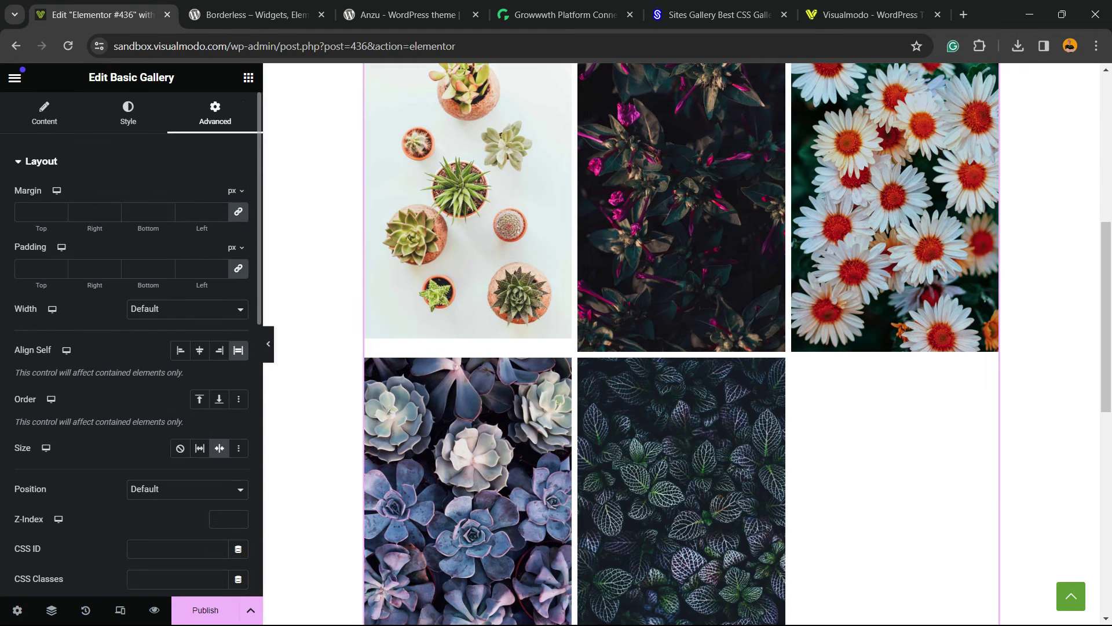
{"action": "scroll", "coordinate": [681, 347], "scroll_direction": "down", "scroll_amount": 6}
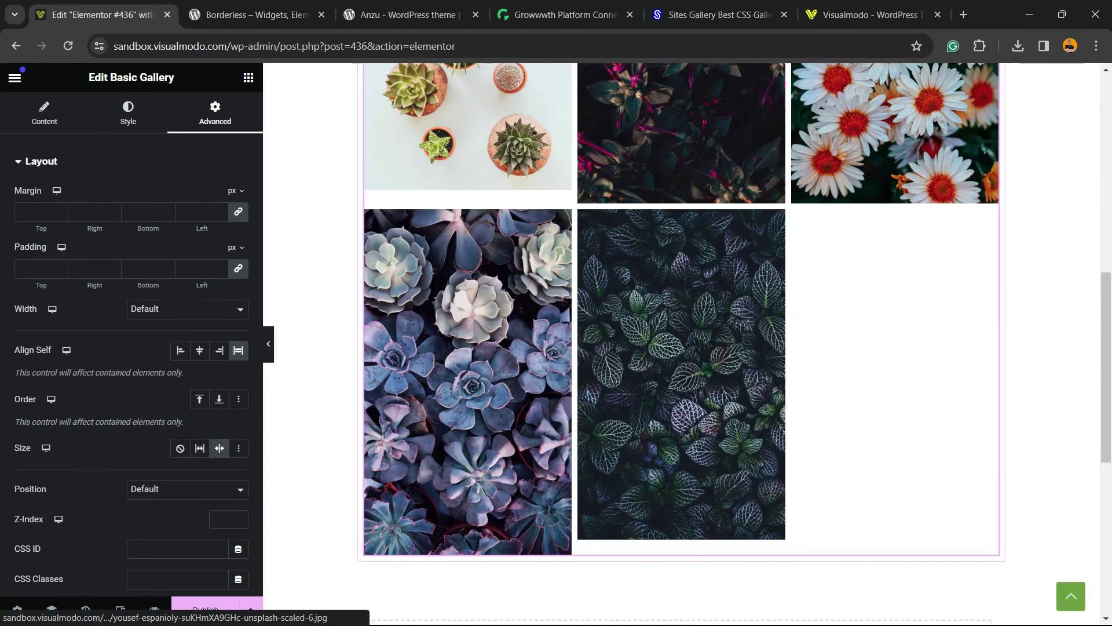
{"action": "scroll", "coordinate": [681, 348], "scroll_direction": "down", "scroll_amount": 5}
{"action": "scroll", "coordinate": [681, 348], "scroll_direction": "up", "scroll_amount": 10}
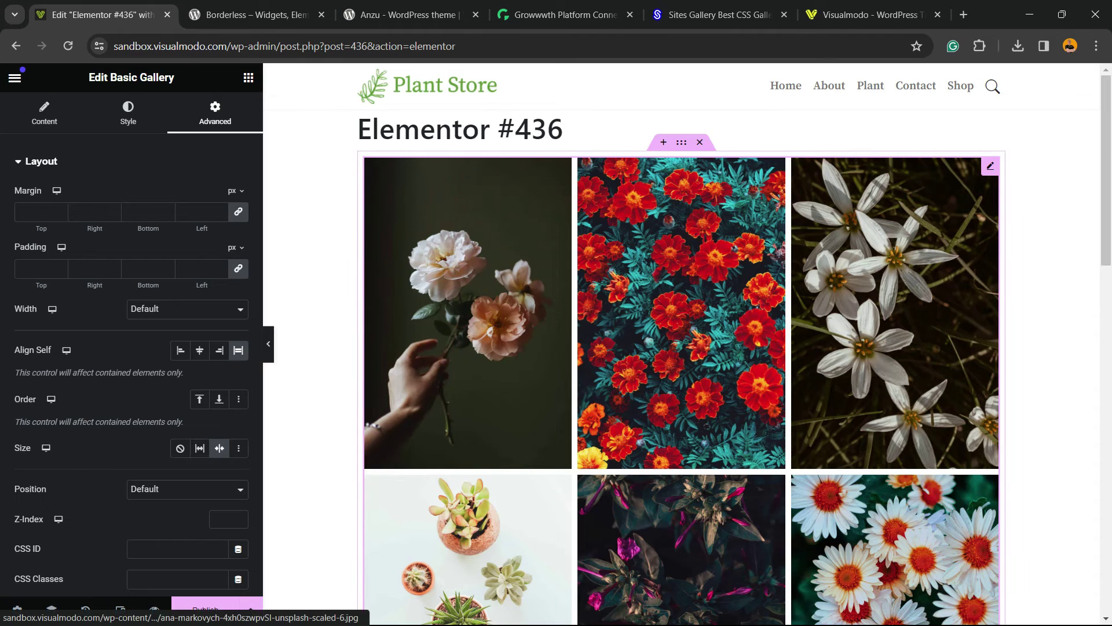
{"action": "scroll", "coordinate": [682, 348], "scroll_direction": "down", "scroll_amount": 8}
{"action": "scroll", "coordinate": [682, 348], "scroll_direction": "up", "scroll_amount": 8}
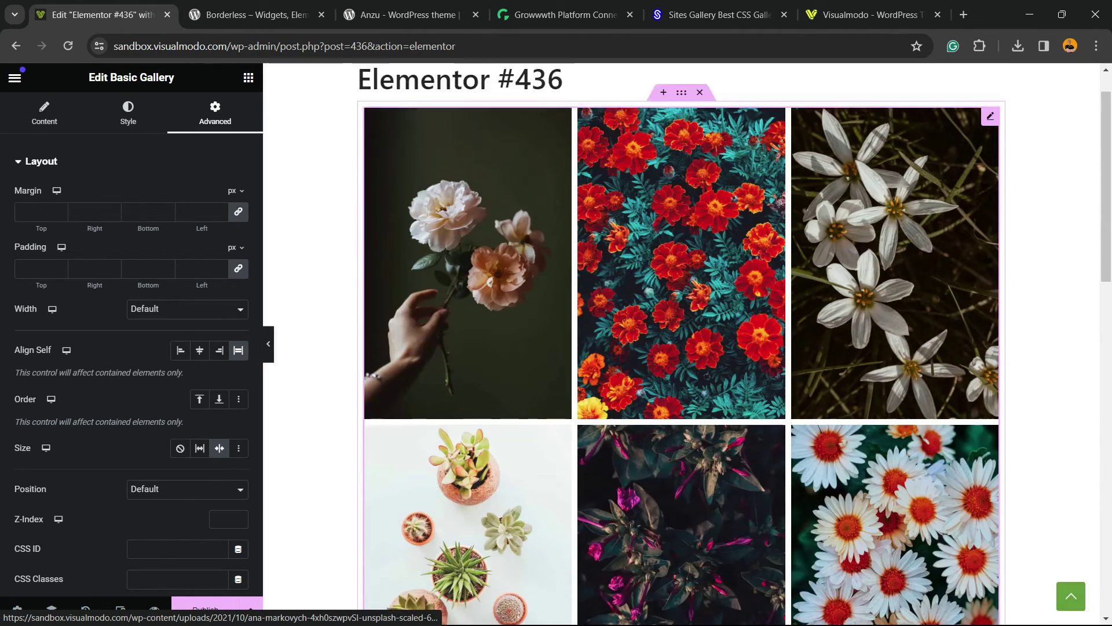
{"action": "scroll", "coordinate": [682, 348], "scroll_direction": "up", "scroll_amount": 1}
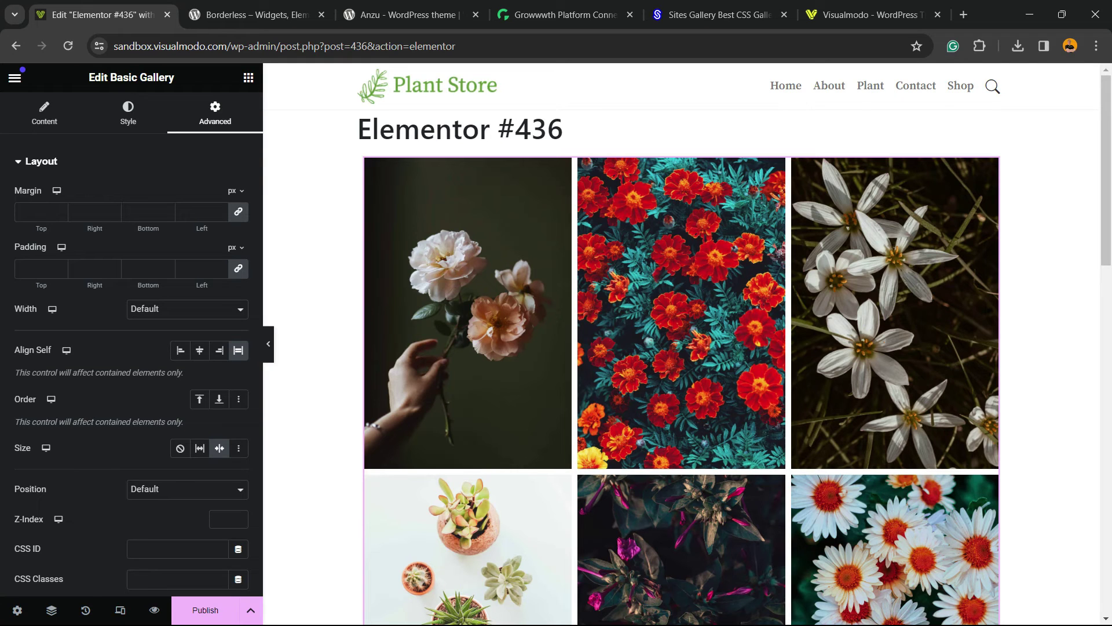
- On the Borderless plugin page, highlight the plugin title, then just the word 'Widgets'
{"action": "left_click", "coordinate": [259, 15]}
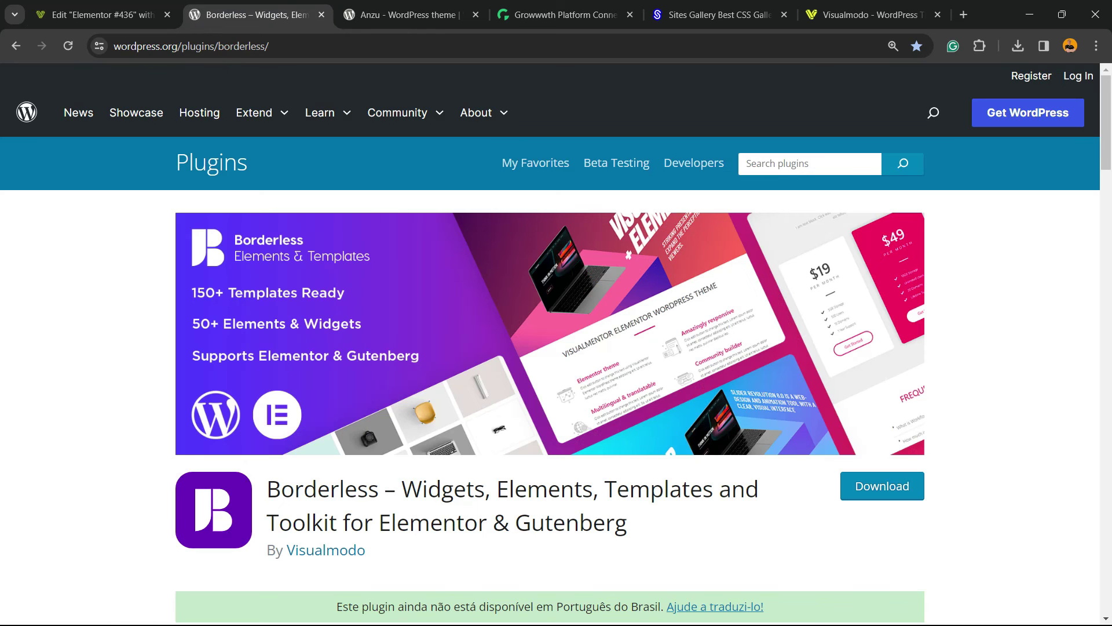
{"action": "left_click_drag", "start_coordinate": [267, 488], "coordinate": [627, 522]}
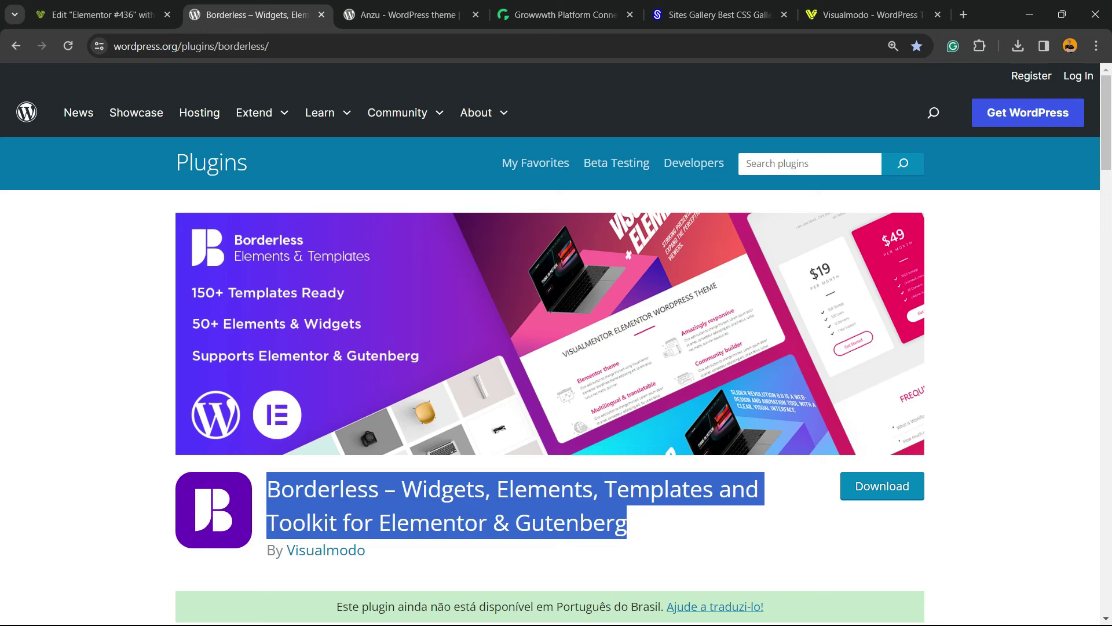
{"action": "double_click", "coordinate": [442, 489]}
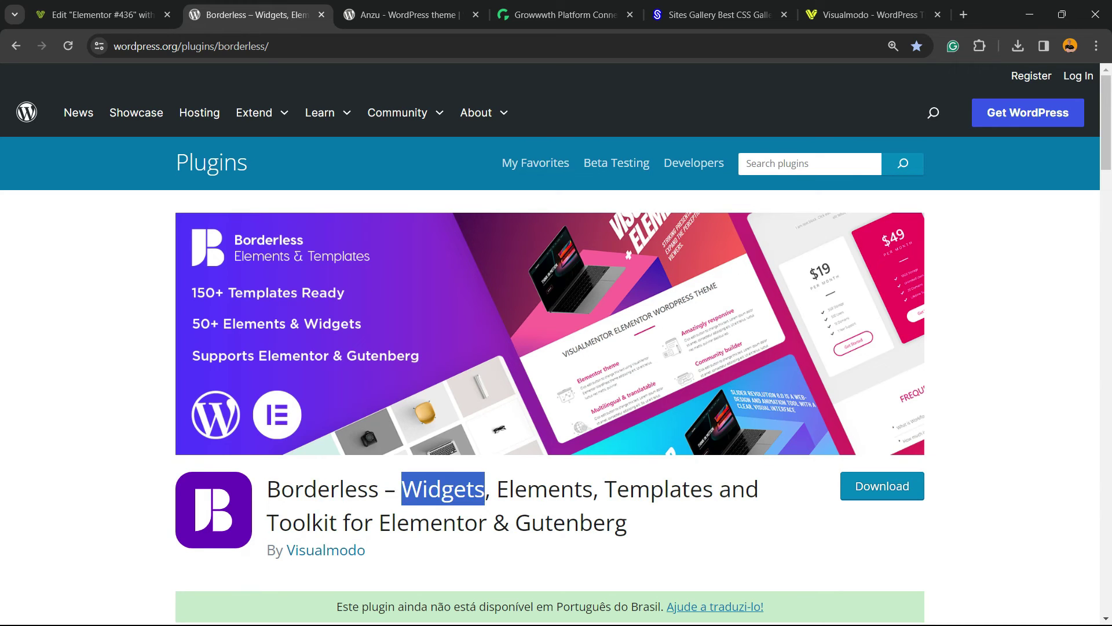
- Highlight the 'Anzu By Visualmodo' heading on the Anzu theme page, then go to Growwwth
{"action": "left_click", "coordinate": [400, 15]}
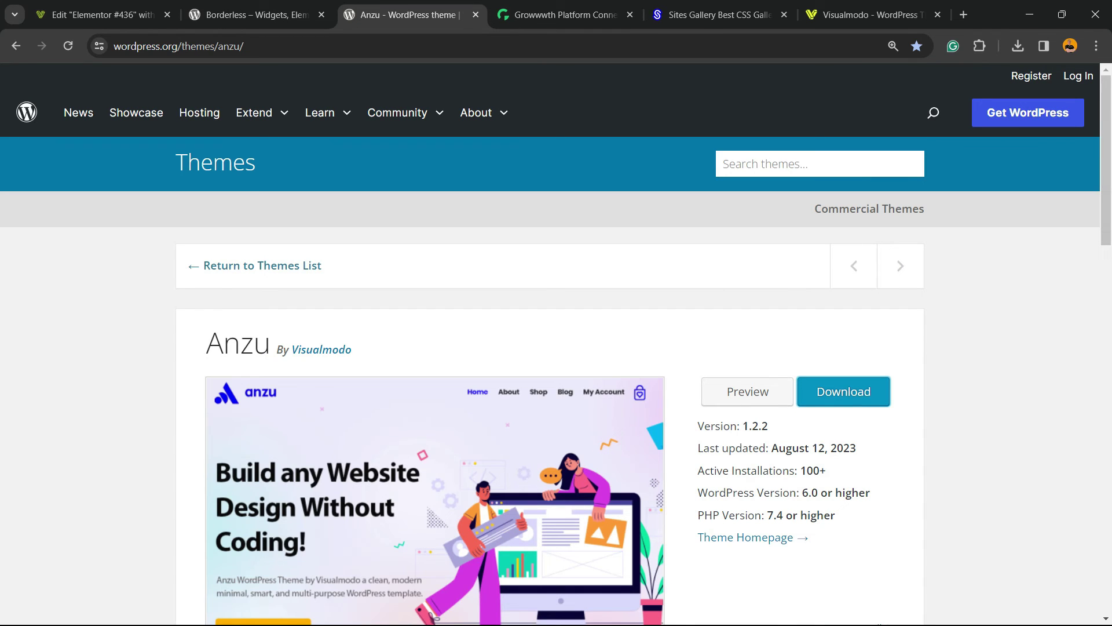
{"action": "triple_click", "coordinate": [272, 356]}
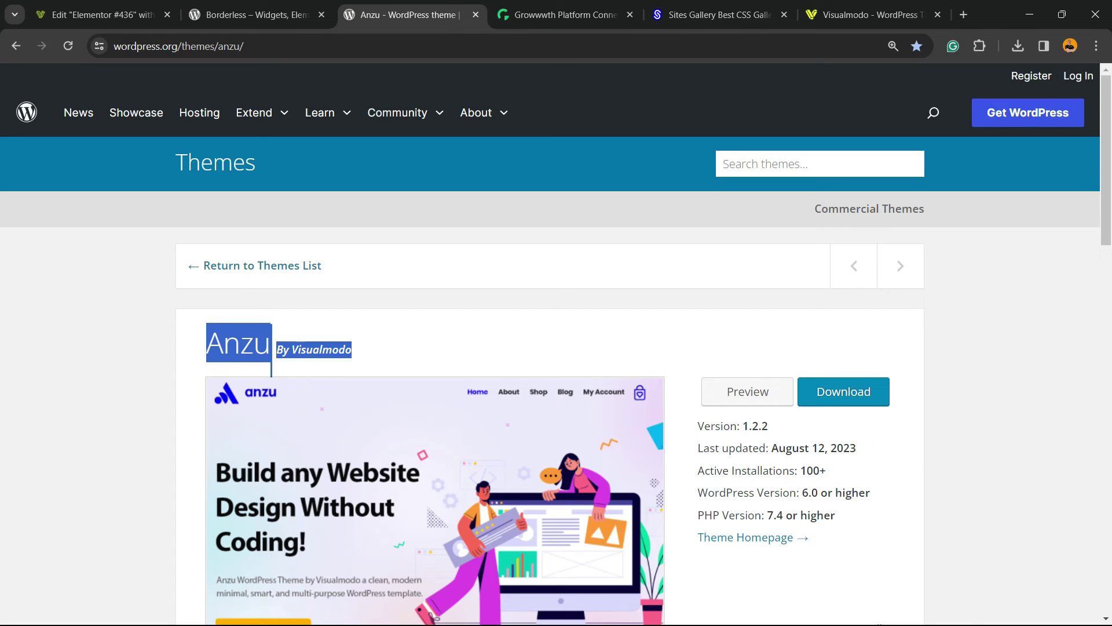
{"action": "left_click", "coordinate": [565, 15]}
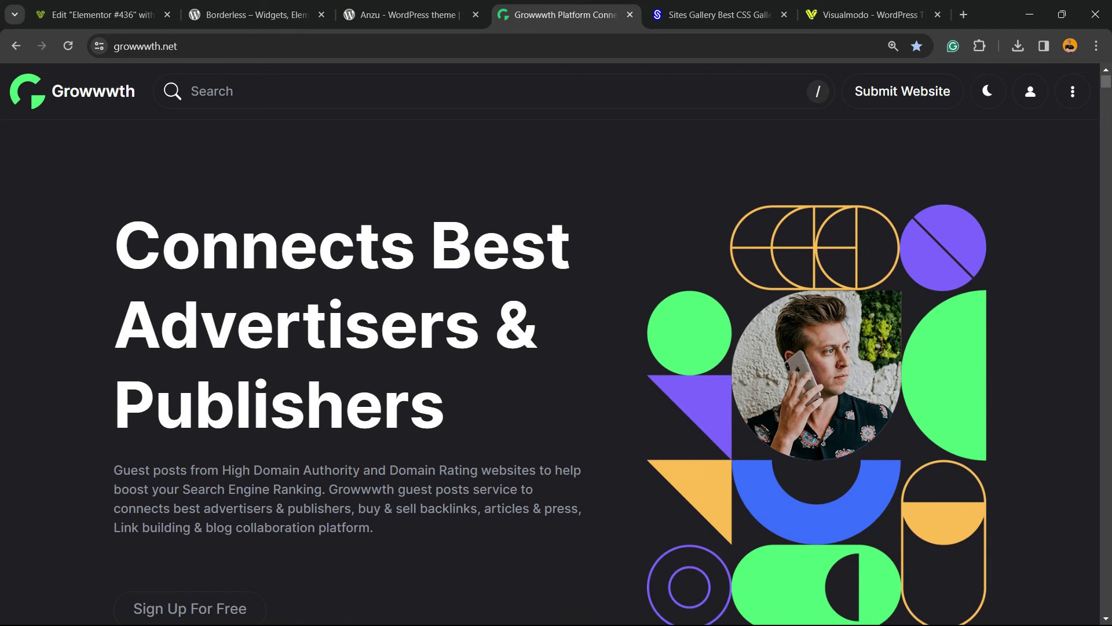
{"action": "scroll", "coordinate": [557, 374], "scroll_direction": "down", "scroll_amount": 5}
{"action": "scroll", "coordinate": [557, 374], "scroll_direction": "down", "scroll_amount": 2}
{"action": "scroll", "coordinate": [556, 373], "scroll_direction": "down", "scroll_amount": 2}
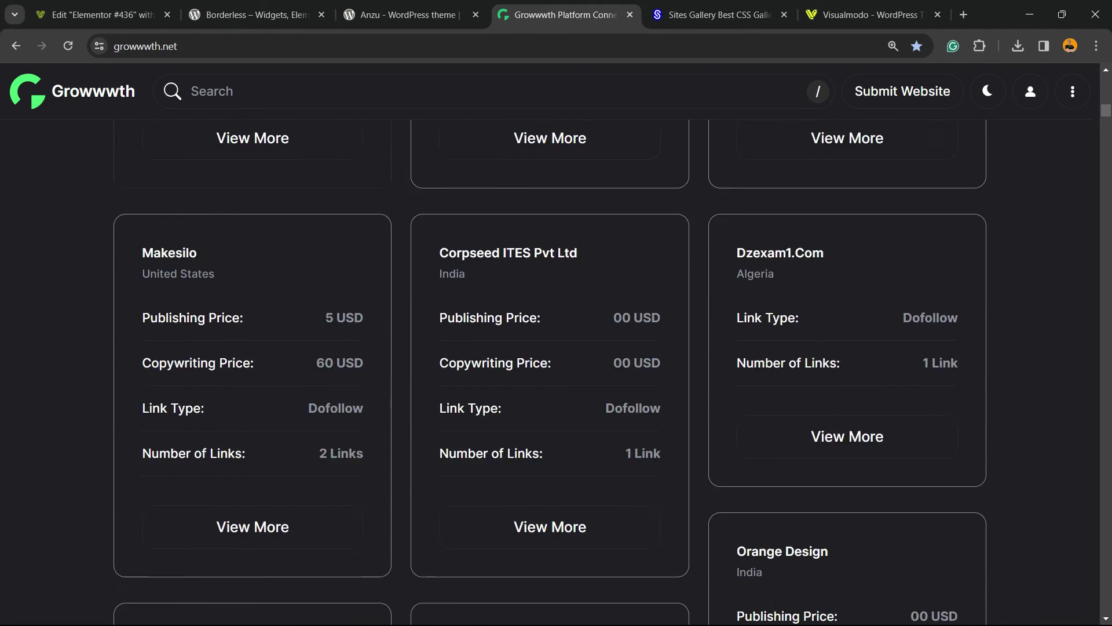
{"action": "scroll", "coordinate": [557, 374], "scroll_direction": "down", "scroll_amount": 4}
{"action": "scroll", "coordinate": [556, 374], "scroll_direction": "down", "scroll_amount": 5}
{"action": "scroll", "coordinate": [557, 374], "scroll_direction": "down", "scroll_amount": 5}
{"action": "scroll", "coordinate": [556, 374], "scroll_direction": "down", "scroll_amount": 3}
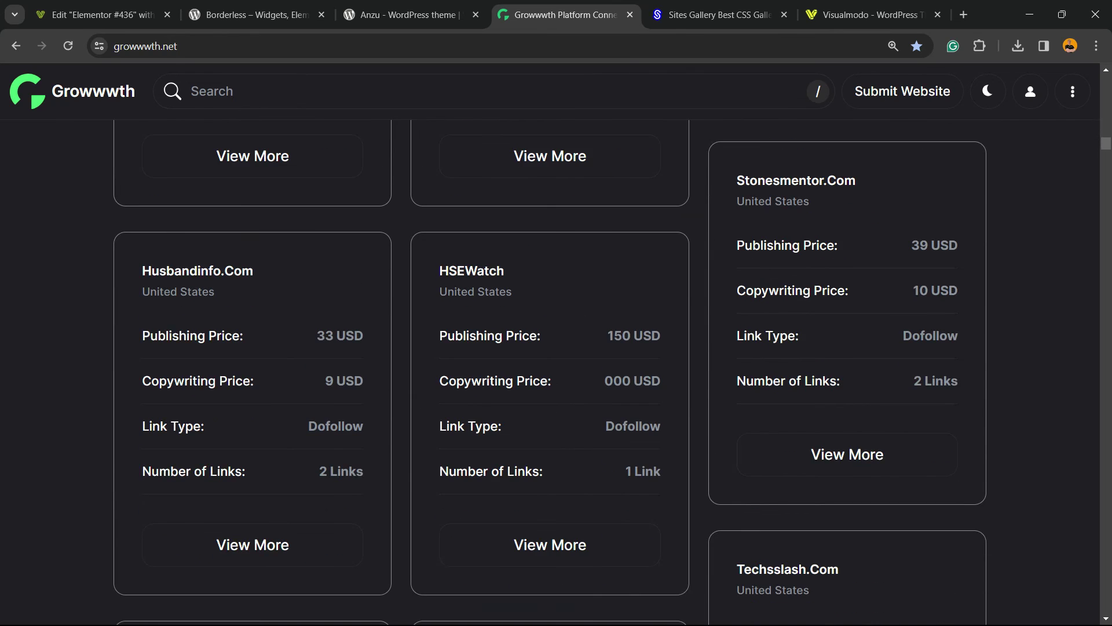
- Move from Growwwth's publisher listings to Sites.gallery, then the Visualmodo homepage
{"action": "key", "text": "ctrl+Tab"}
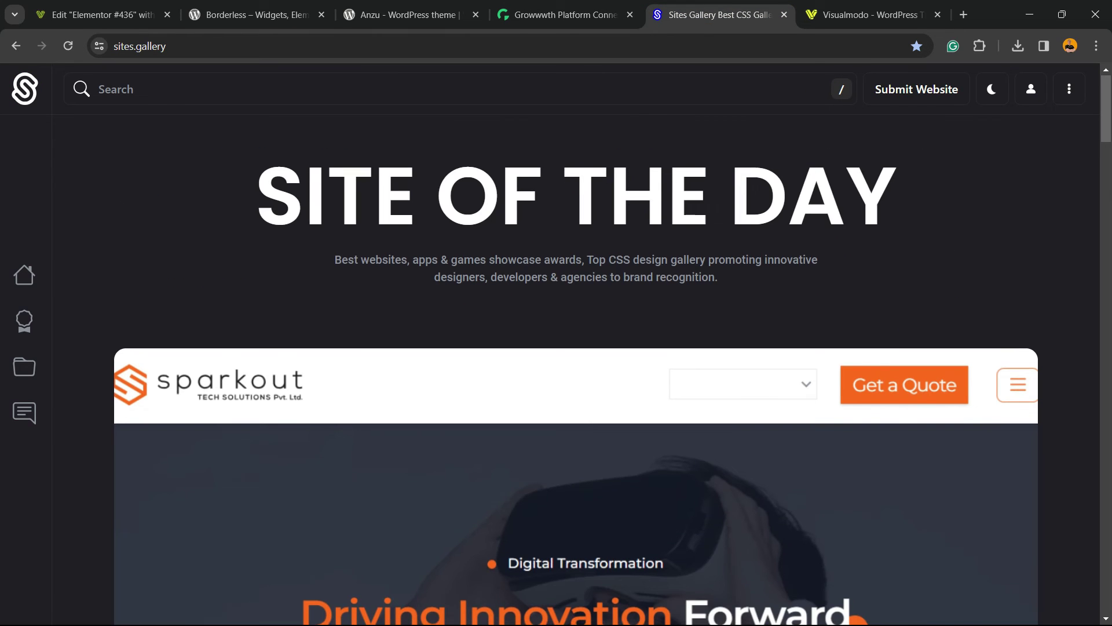
{"action": "scroll", "coordinate": [557, 365], "scroll_direction": "down", "scroll_amount": 5}
{"action": "scroll", "coordinate": [556, 365], "scroll_direction": "down", "scroll_amount": 5}
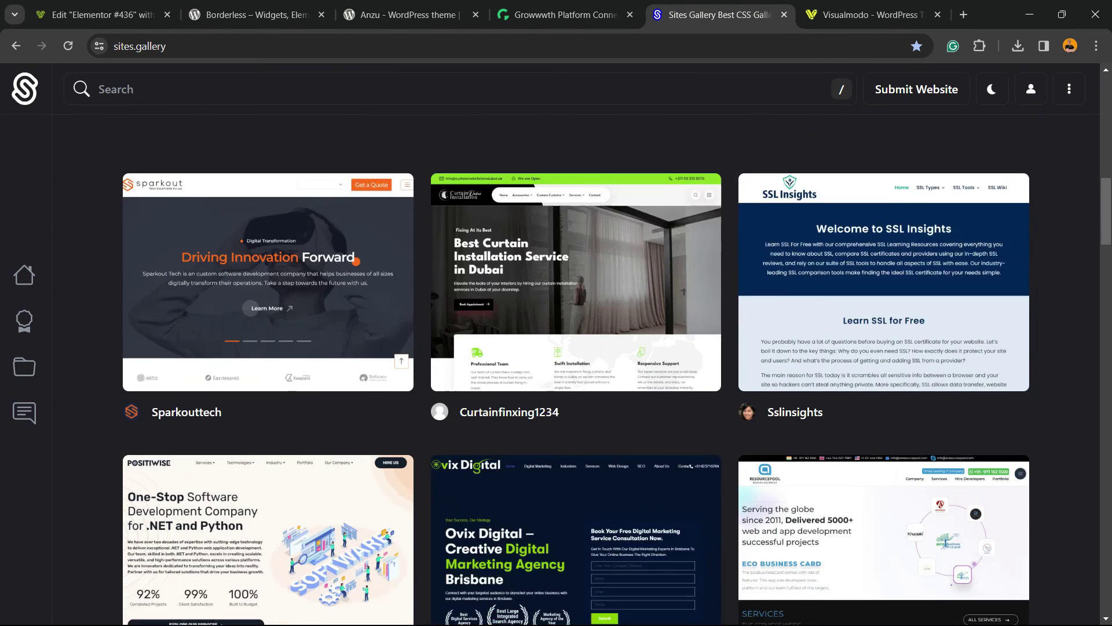
{"action": "scroll", "coordinate": [886, 342], "scroll_direction": "down", "scroll_amount": 3}
{"action": "scroll", "coordinate": [886, 341], "scroll_direction": "down", "scroll_amount": 5}
{"action": "scroll", "coordinate": [885, 341], "scroll_direction": "down", "scroll_amount": 5}
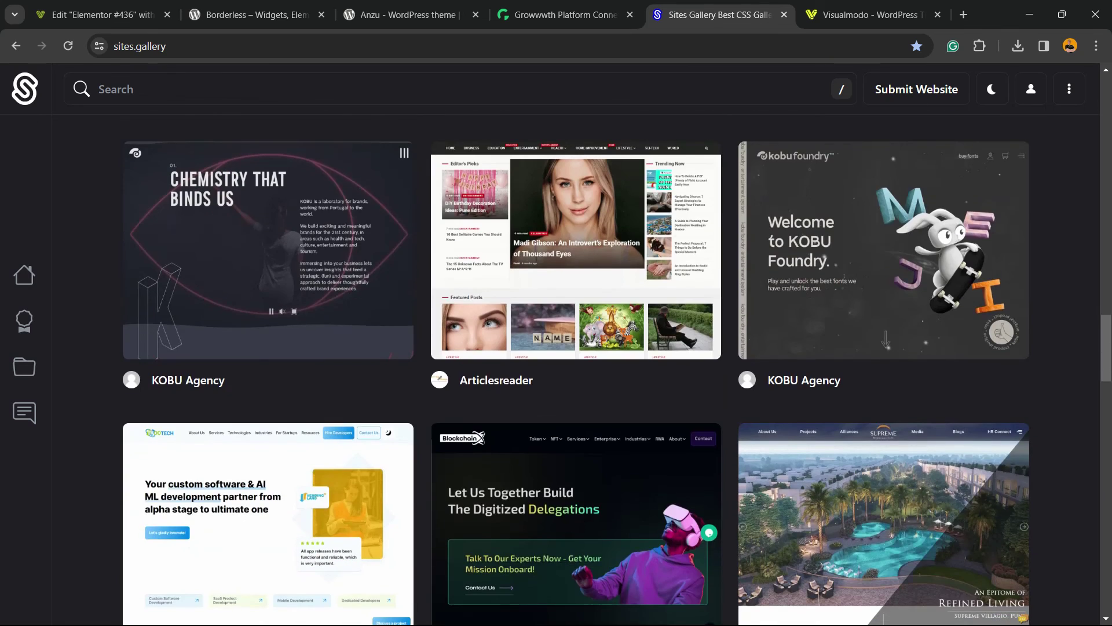
{"action": "left_click", "coordinate": [869, 15]}
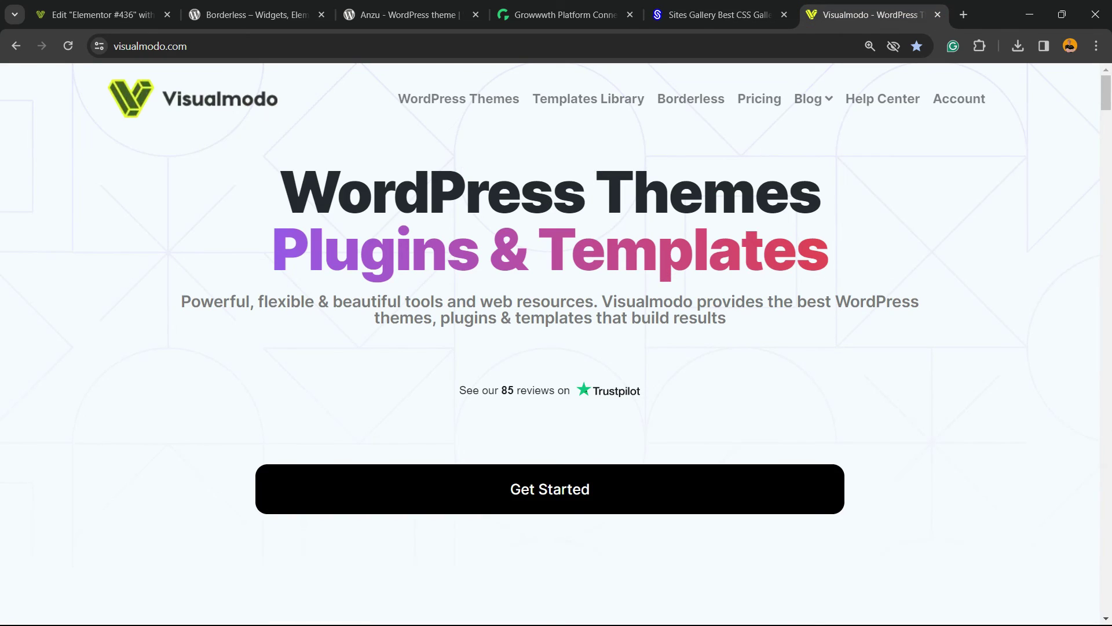
- Open Visualmodo's Templates Library to browse templates like Juice Shop and Therapist
{"action": "left_click", "coordinate": [588, 98]}
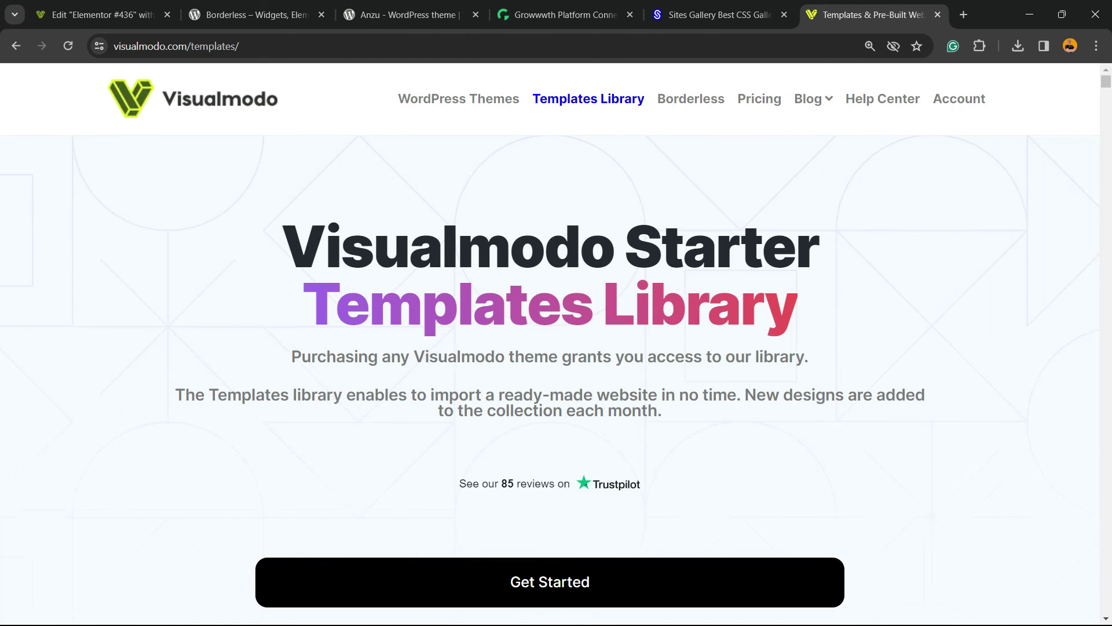
{"action": "scroll", "coordinate": [557, 374], "scroll_direction": "down", "scroll_amount": 1}
{"action": "scroll", "coordinate": [557, 374], "scroll_direction": "down", "scroll_amount": 3}
{"action": "scroll", "coordinate": [556, 374], "scroll_direction": "down", "scroll_amount": 2}
{"action": "scroll", "coordinate": [556, 374], "scroll_direction": "down", "scroll_amount": 2}
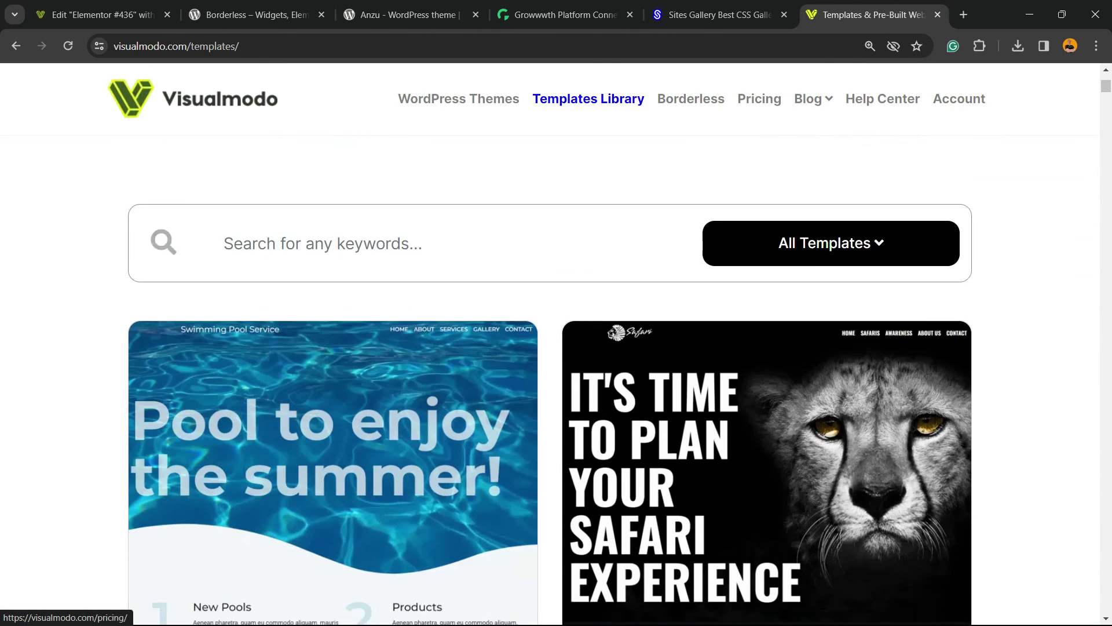
{"action": "scroll", "coordinate": [333, 348], "scroll_direction": "down", "scroll_amount": 2}
{"action": "scroll", "coordinate": [333, 347], "scroll_direction": "down", "scroll_amount": 3}
{"action": "scroll", "coordinate": [333, 348], "scroll_direction": "down", "scroll_amount": 3}
{"action": "scroll", "coordinate": [333, 347], "scroll_direction": "down", "scroll_amount": 3}
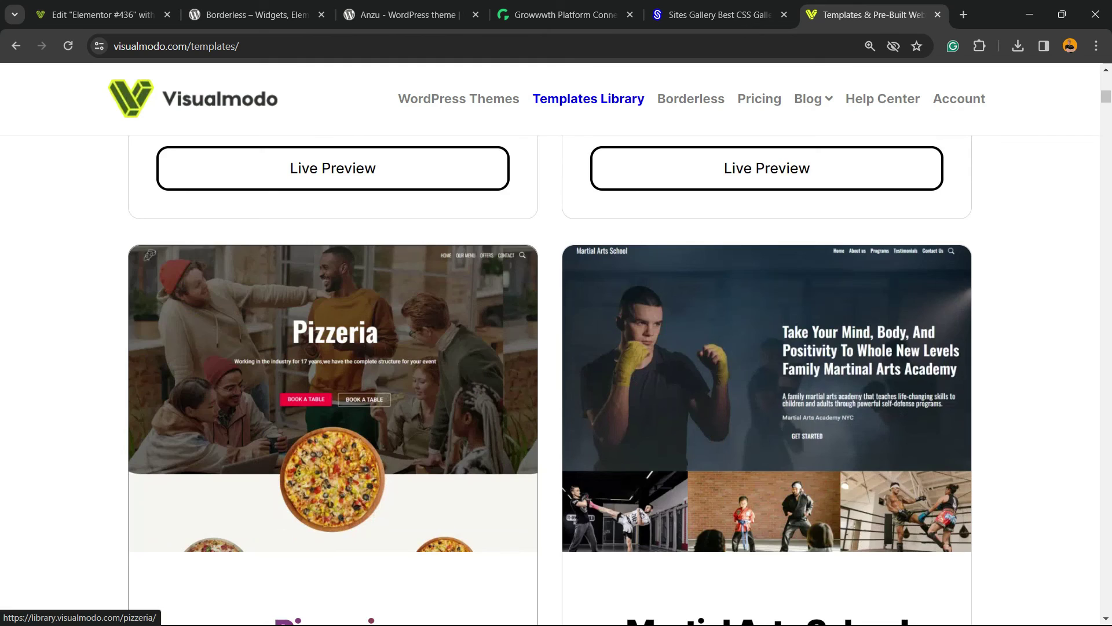
{"action": "scroll", "coordinate": [333, 348], "scroll_direction": "down", "scroll_amount": 3}
{"action": "scroll", "coordinate": [333, 347], "scroll_direction": "down", "scroll_amount": 3}
{"action": "scroll", "coordinate": [332, 348], "scroll_direction": "down", "scroll_amount": 3}
{"action": "scroll", "coordinate": [332, 348], "scroll_direction": "down", "scroll_amount": 2}
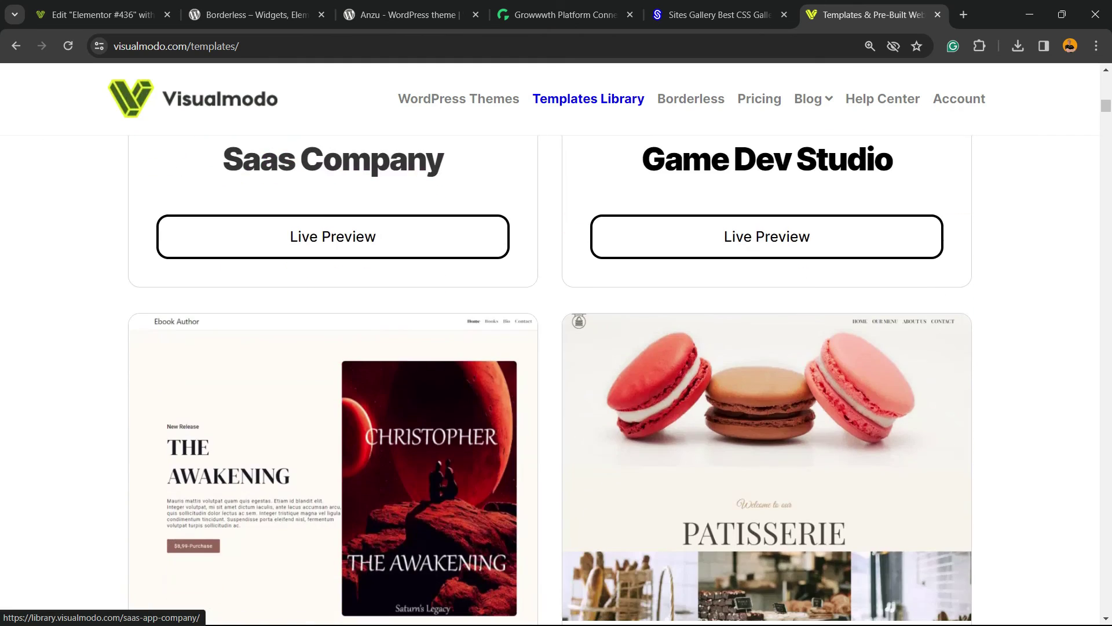
{"action": "scroll", "coordinate": [334, 348], "scroll_direction": "down", "scroll_amount": 3}
{"action": "scroll", "coordinate": [332, 348], "scroll_direction": "down", "scroll_amount": 3}
{"action": "scroll", "coordinate": [333, 347], "scroll_direction": "down", "scroll_amount": 4}
{"action": "scroll", "coordinate": [333, 348], "scroll_direction": "down", "scroll_amount": 3}
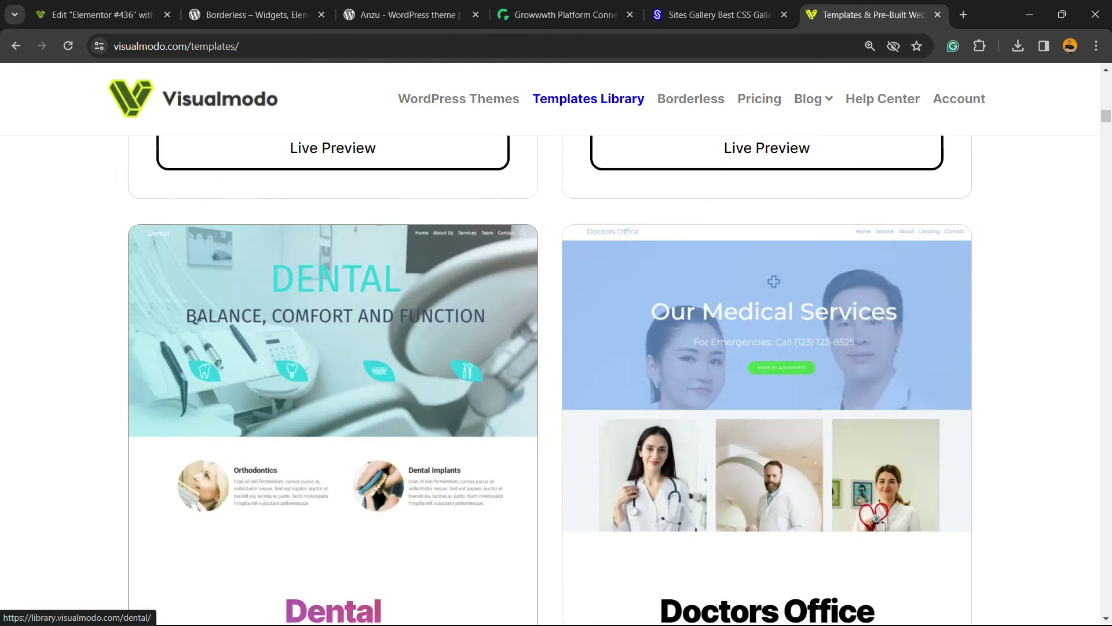
{"action": "scroll", "coordinate": [332, 349], "scroll_direction": "down", "scroll_amount": 3}
{"action": "scroll", "coordinate": [332, 347], "scroll_direction": "down", "scroll_amount": 3}
{"action": "scroll", "coordinate": [334, 348], "scroll_direction": "down", "scroll_amount": 3}
{"action": "scroll", "coordinate": [333, 348], "scroll_direction": "down", "scroll_amount": 3}
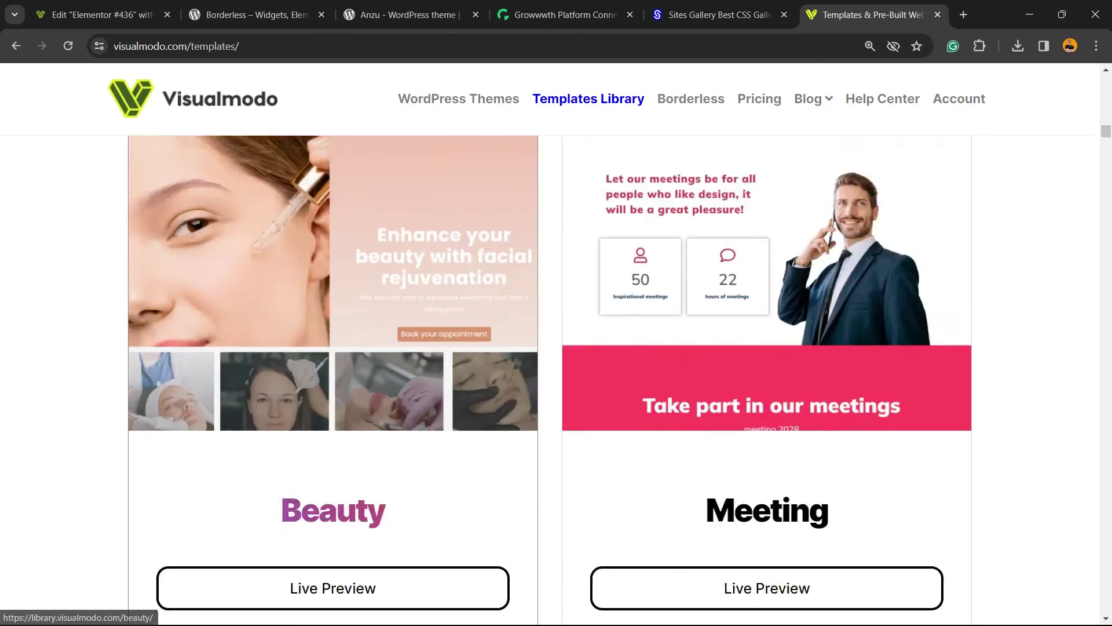
{"action": "scroll", "coordinate": [333, 347], "scroll_direction": "down", "scroll_amount": 3}
{"action": "scroll", "coordinate": [332, 348], "scroll_direction": "down", "scroll_amount": 3}
{"action": "scroll", "coordinate": [334, 347], "scroll_direction": "down", "scroll_amount": 3}
{"action": "scroll", "coordinate": [333, 348], "scroll_direction": "down", "scroll_amount": 4}
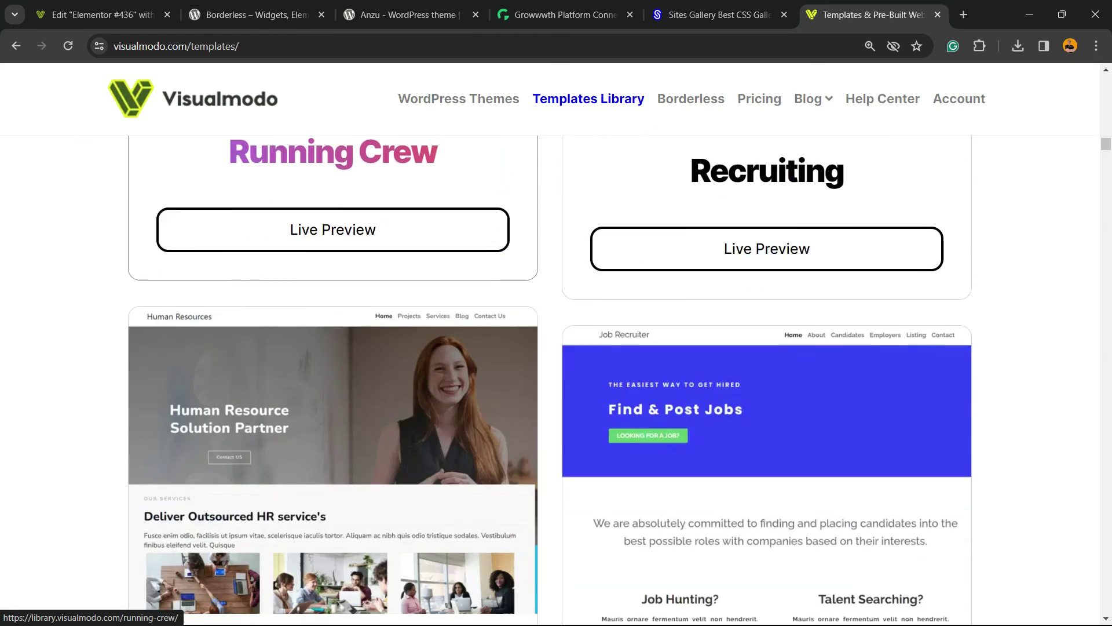
{"action": "scroll", "coordinate": [333, 348], "scroll_direction": "down", "scroll_amount": 3}
{"action": "scroll", "coordinate": [333, 348], "scroll_direction": "down", "scroll_amount": 3}
{"action": "scroll", "coordinate": [334, 348], "scroll_direction": "down", "scroll_amount": 3}
{"action": "scroll", "coordinate": [333, 348], "scroll_direction": "down", "scroll_amount": 3}
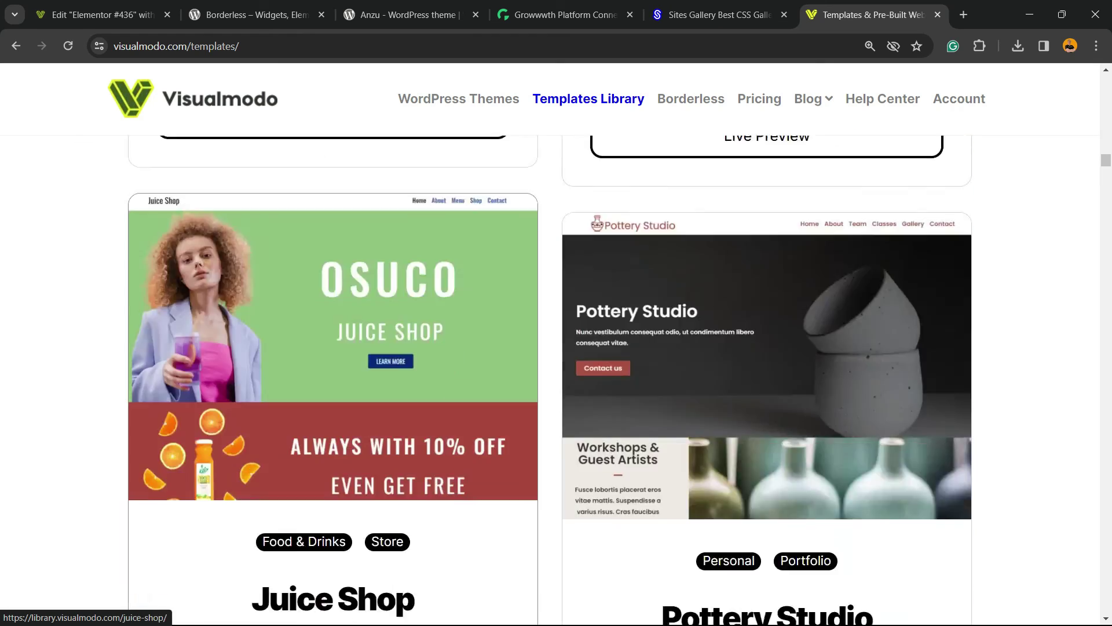
{"action": "scroll", "coordinate": [333, 348], "scroll_direction": "down", "scroll_amount": 3}
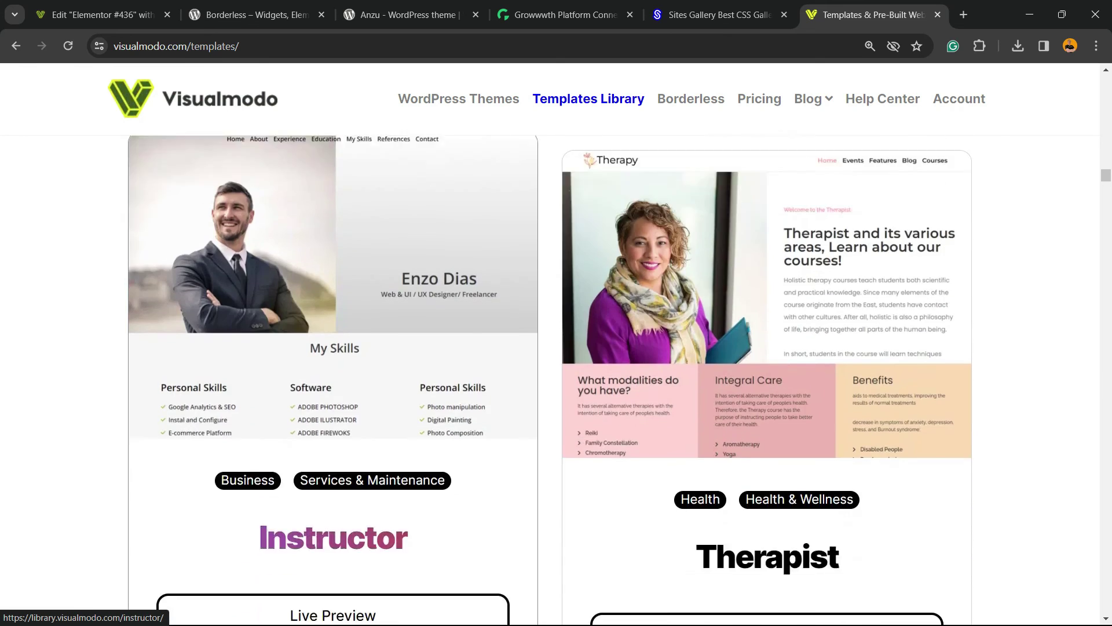
{"action": "scroll", "coordinate": [332, 348], "scroll_direction": "down", "scroll_amount": 3}
{"action": "scroll", "coordinate": [333, 348], "scroll_direction": "down", "scroll_amount": 3}
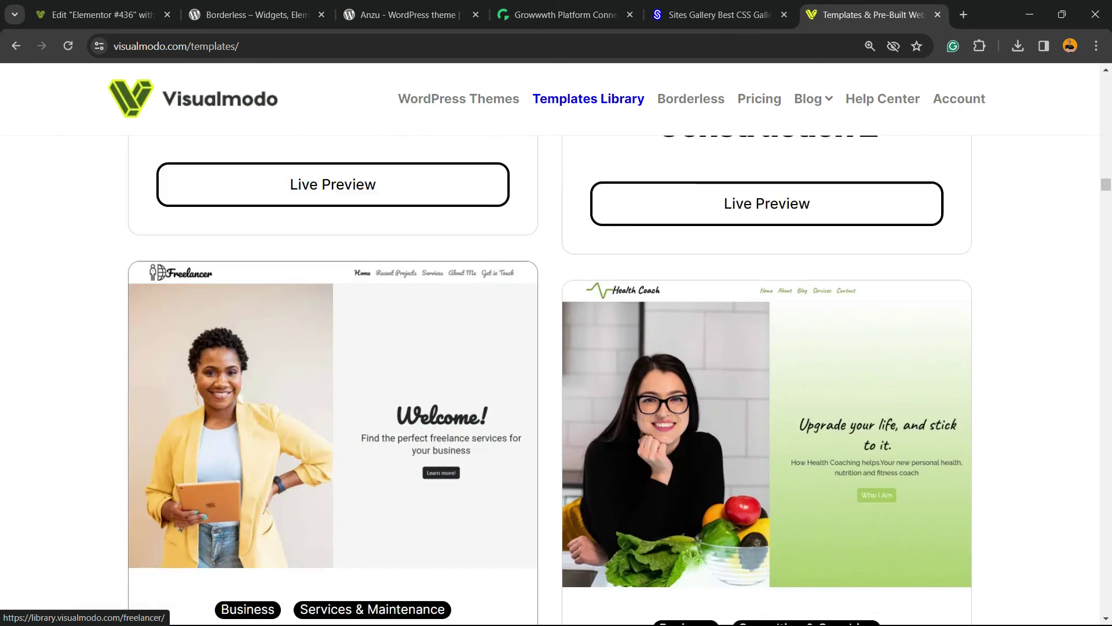